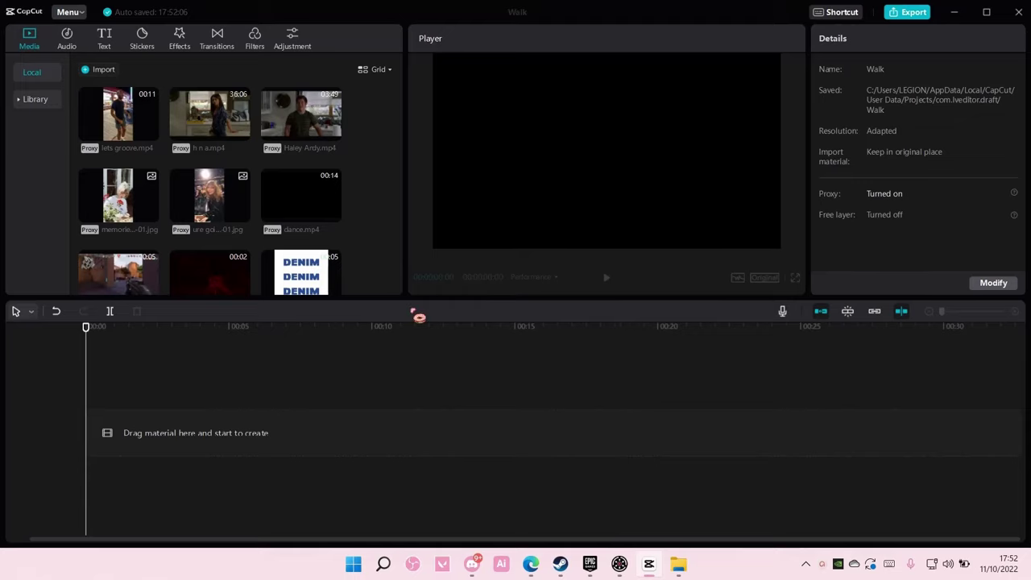
Add lets groove.mp4 to the timeline and show its basic video settings.
{"action": "left_click", "coordinate": [151, 133]}
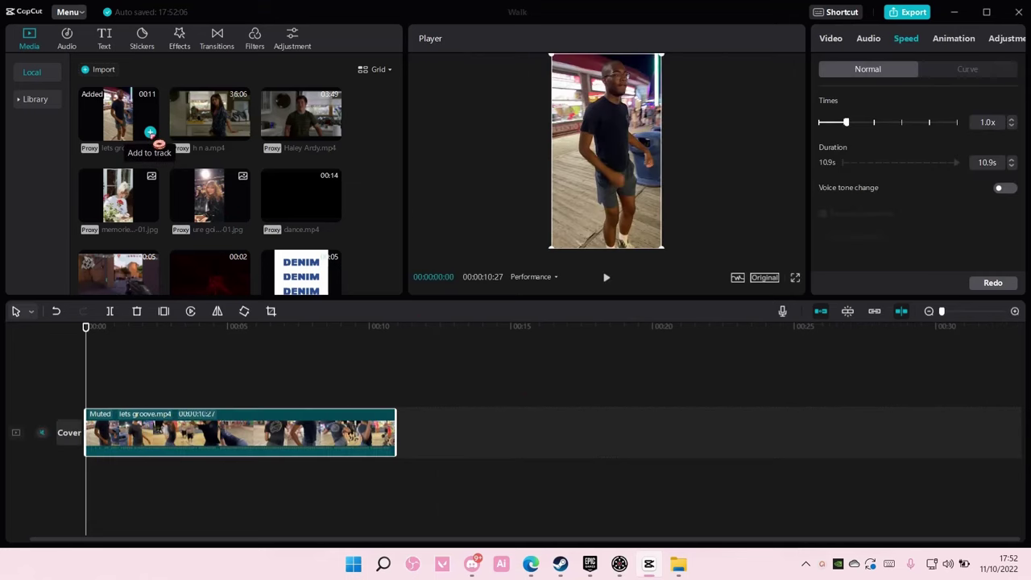
{"action": "left_click", "coordinate": [845, 44]}
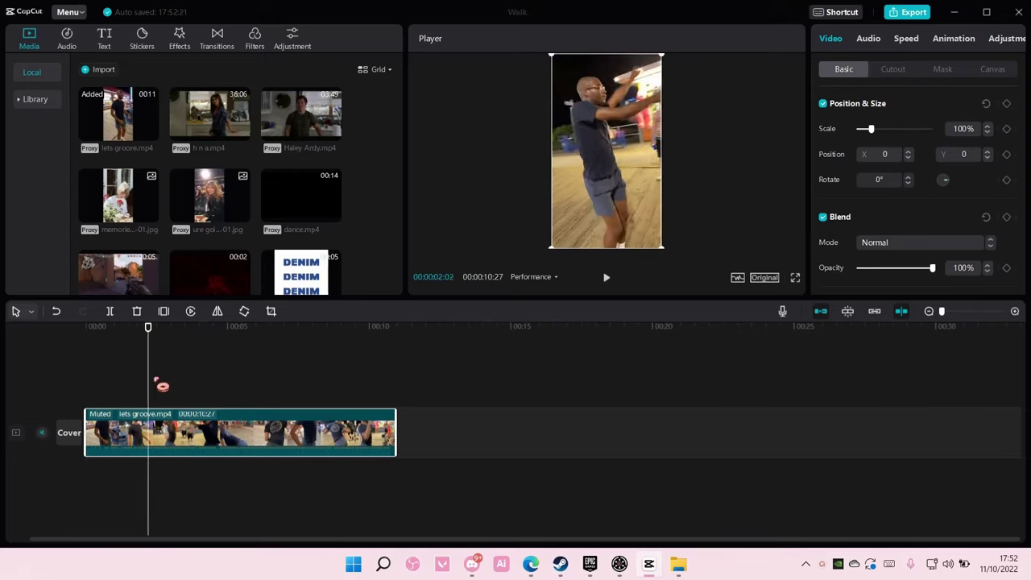
Split the clip, slow the second part to 0.5x with optical-flow smooth slow-mo, and open Export.
{"action": "left_click", "coordinate": [111, 312]}
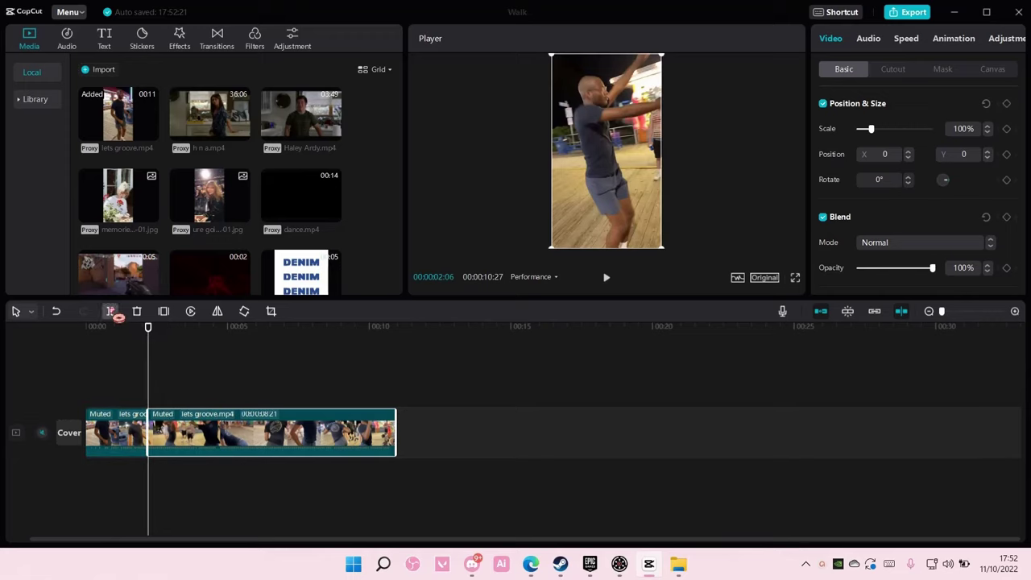
{"action": "left_click", "coordinate": [905, 47]}
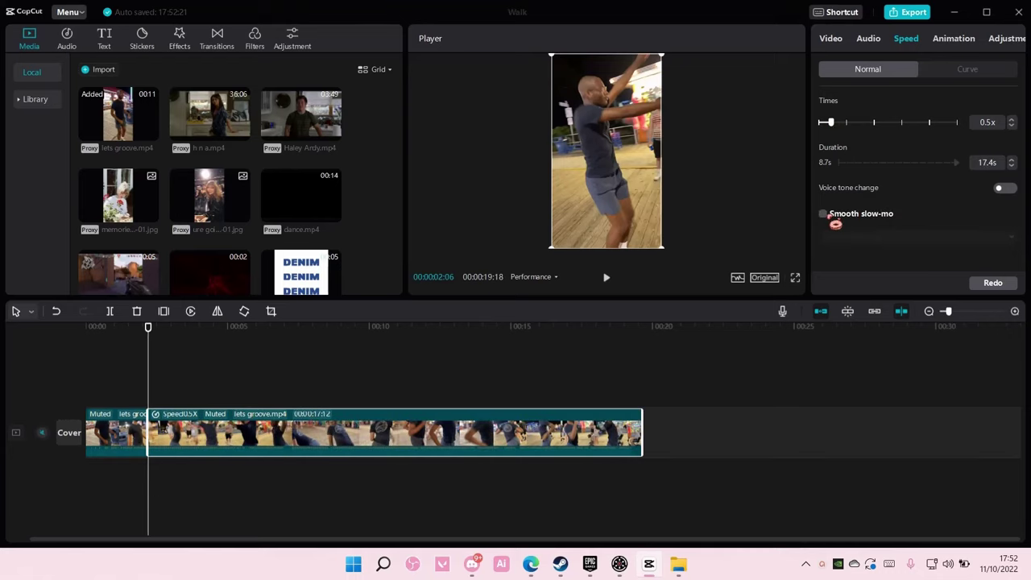
{"action": "left_click", "coordinate": [830, 215]}
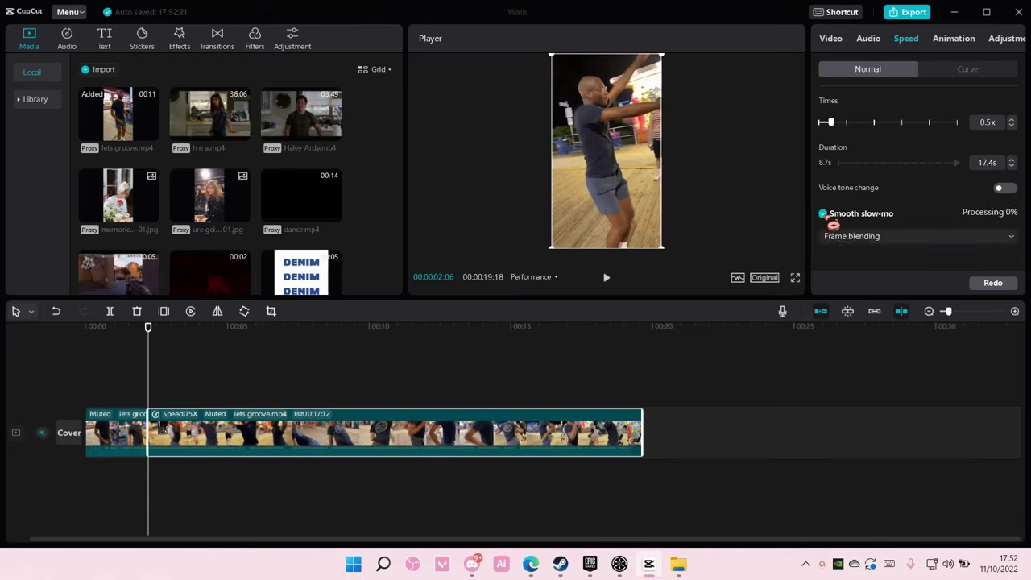
{"action": "left_click", "coordinate": [854, 240]}
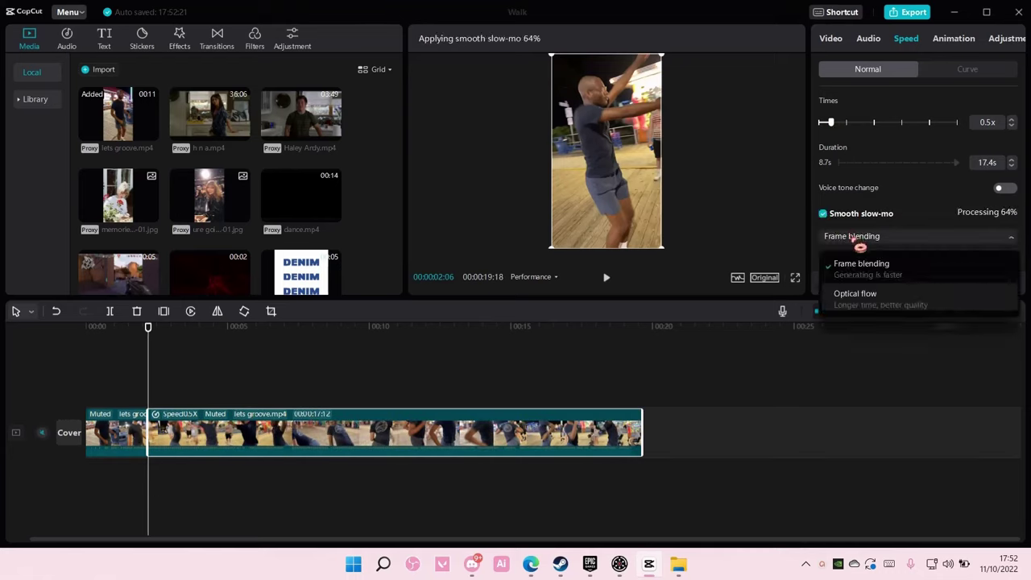
{"action": "left_click", "coordinate": [884, 305]}
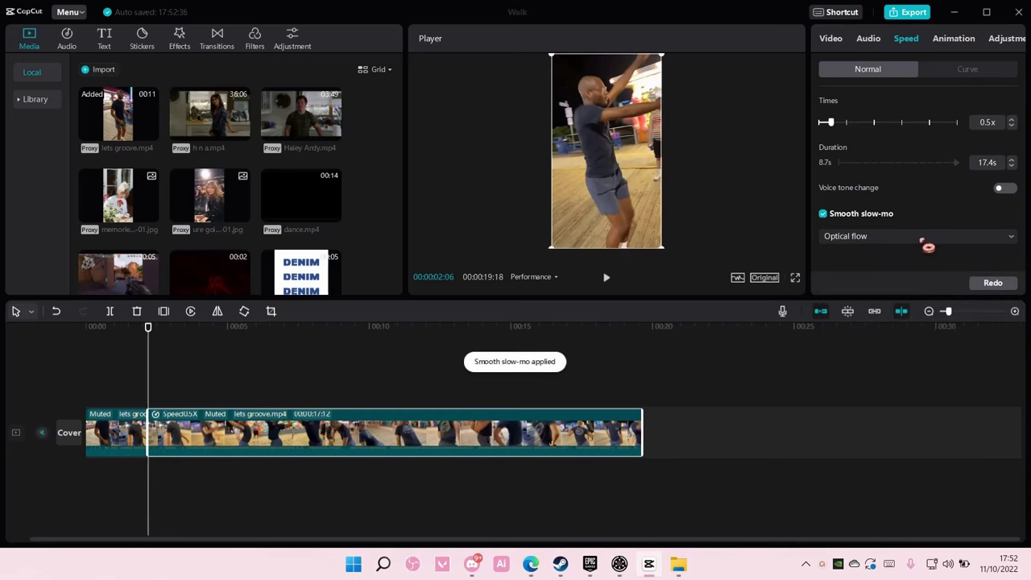
{"action": "left_click", "coordinate": [914, 12]}
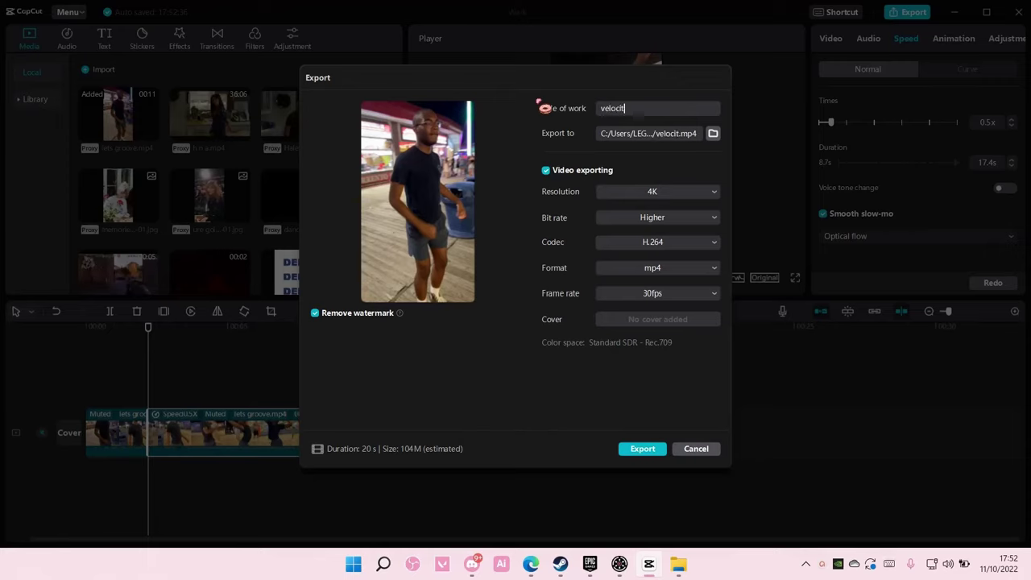
Export the edit in 4K under the title velocityy.
{"action": "left_click", "coordinate": [649, 449]}
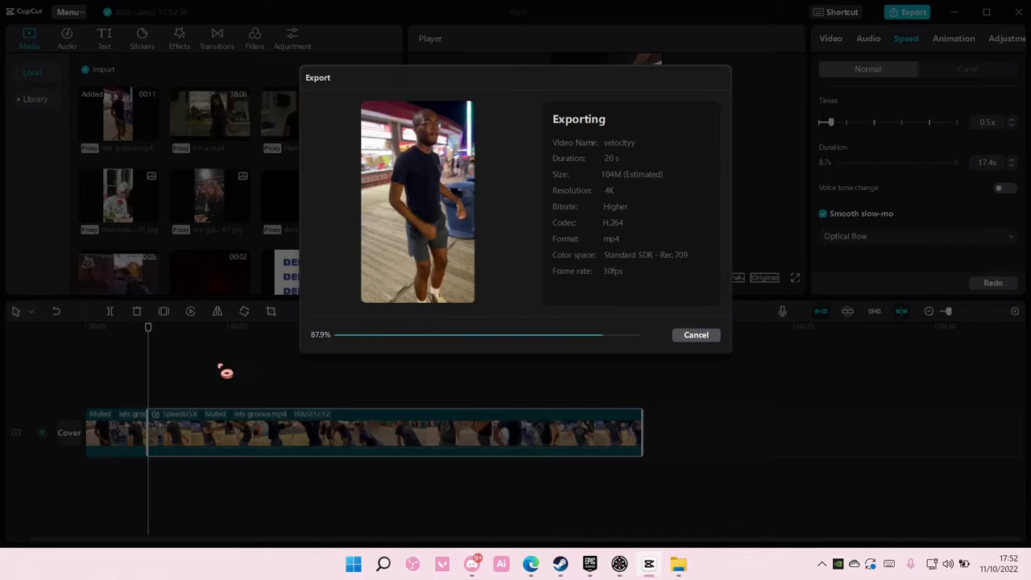
Clear the timeline and import velocityy.mp4 onto the track.
{"action": "left_click", "coordinate": [696, 339]}
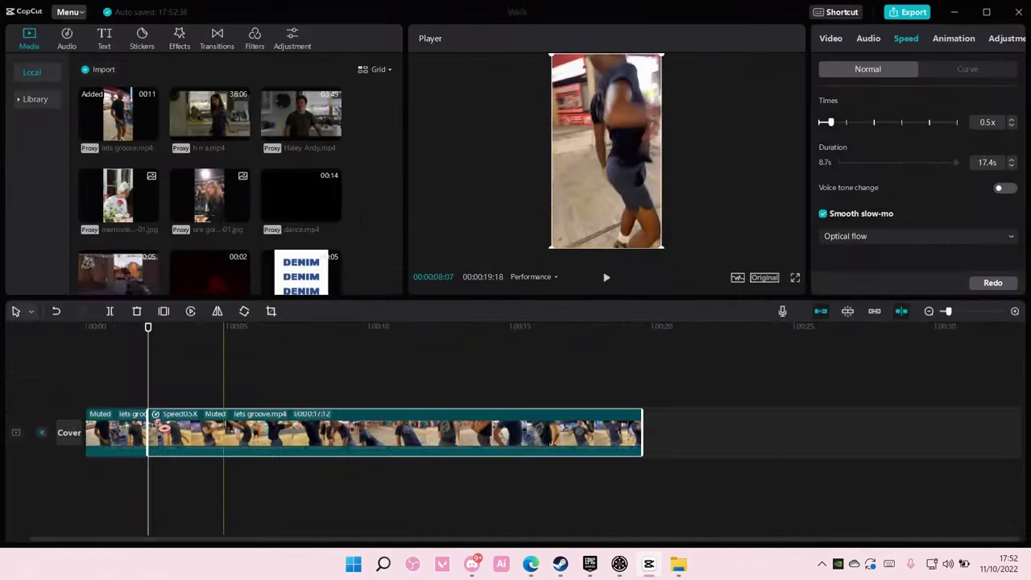
{"action": "key", "text": "ctrl+z"}
{"action": "key", "text": "ctrl+z"}
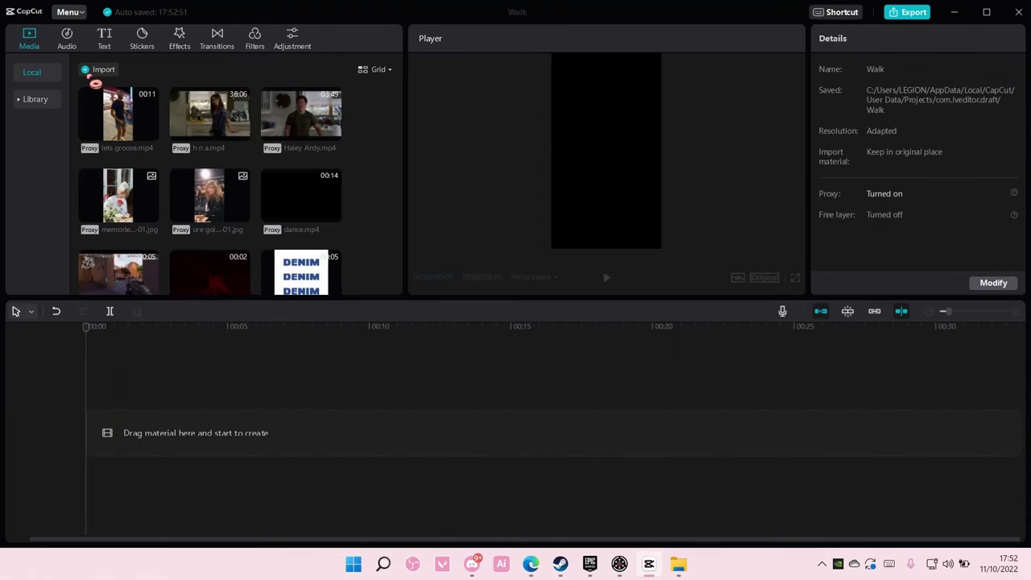
{"action": "left_click", "coordinate": [97, 71]}
{"action": "scroll", "coordinate": [271, 186], "scroll_direction": "down", "scroll_amount": 3}
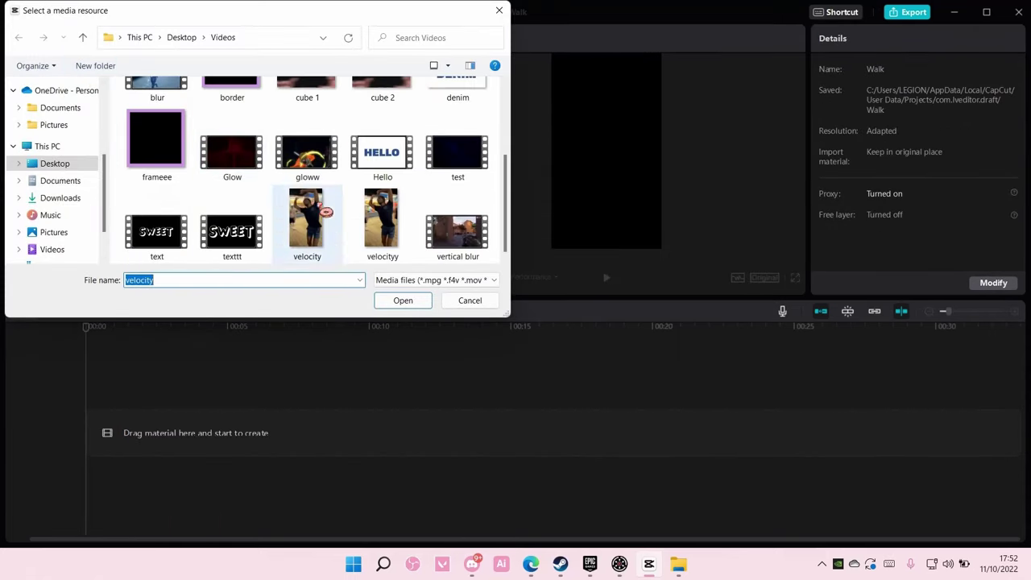
{"action": "double_click", "coordinate": [381, 217]}
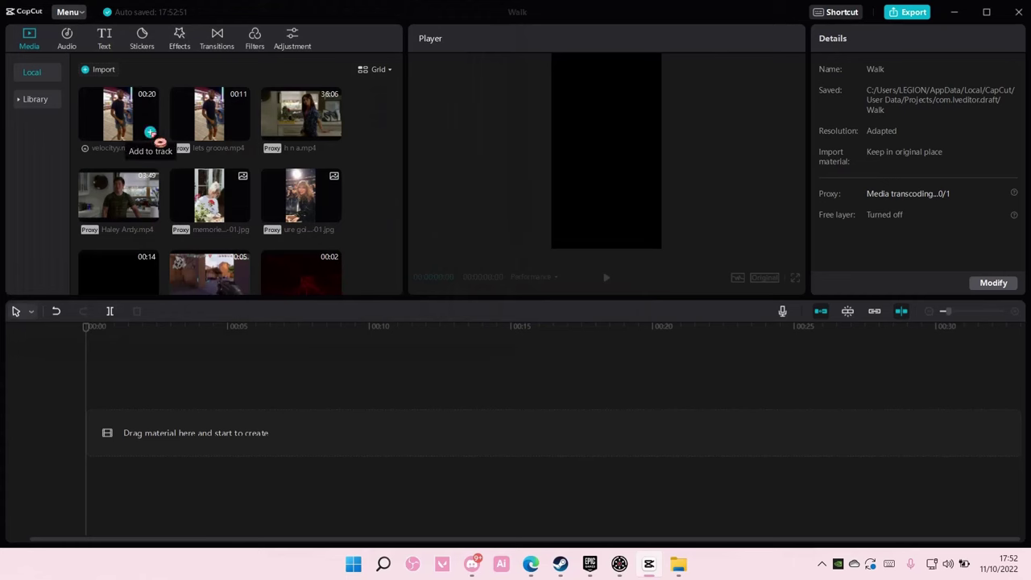
{"action": "left_click", "coordinate": [150, 132]}
Split the velocityy clip about two seconds in.
{"action": "left_click", "coordinate": [104, 328]}
{"action": "mouse_move", "coordinate": [118, 341]}
{"action": "left_mouse_down"}
{"action": "mouse_move", "coordinate": [139, 347]}
{"action": "mouse_move", "coordinate": [128, 345]}
{"action": "left_mouse_up"}
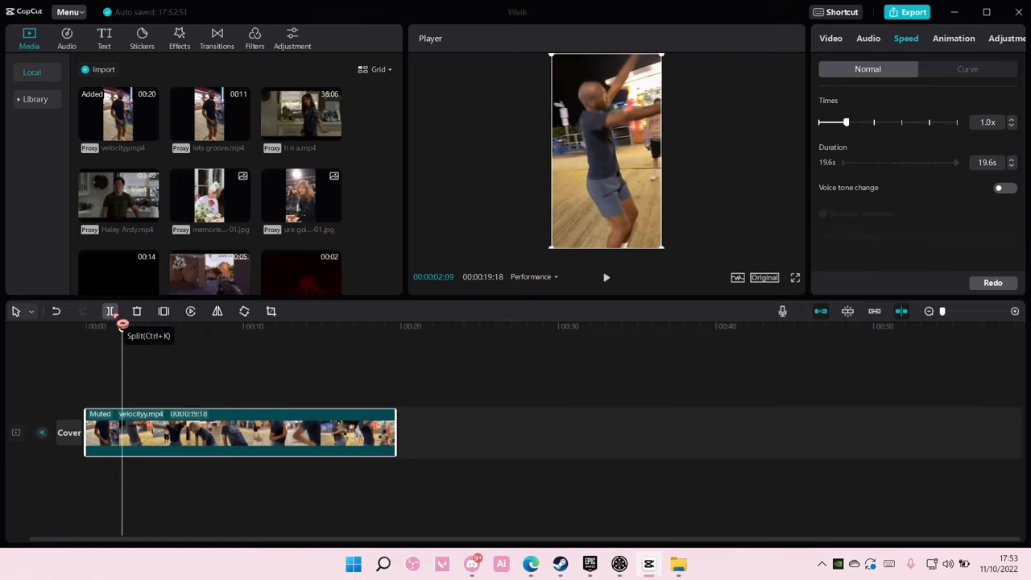
{"action": "left_click", "coordinate": [111, 311]}
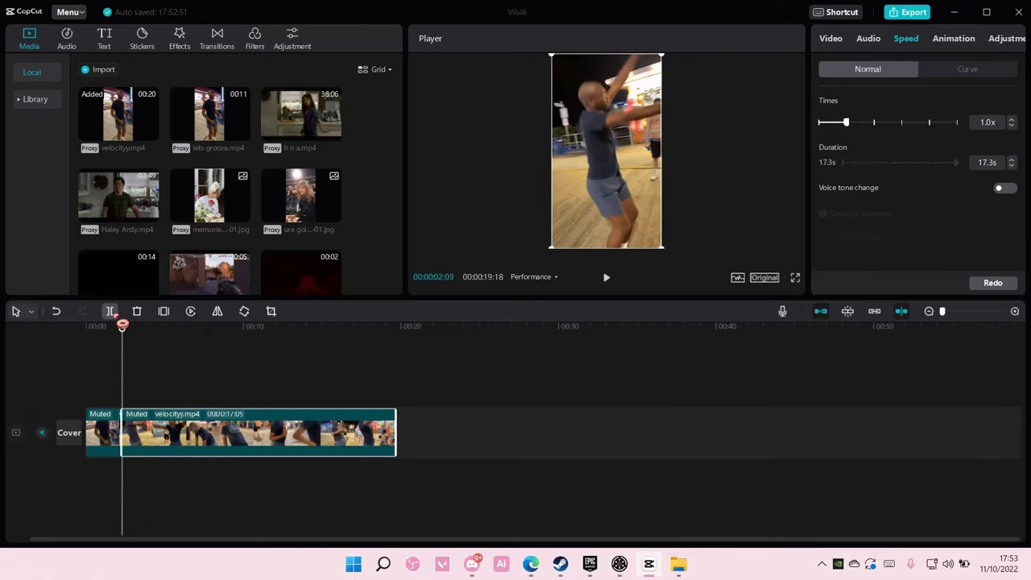
Place lets groove.mp4 on the timeline after the velocityy clip.
{"action": "left_click_drag", "start_coordinate": [123, 342], "coordinate": [86, 341]}
{"action": "left_click", "coordinate": [179, 58]}
{"action": "left_click", "coordinate": [81, 45]}
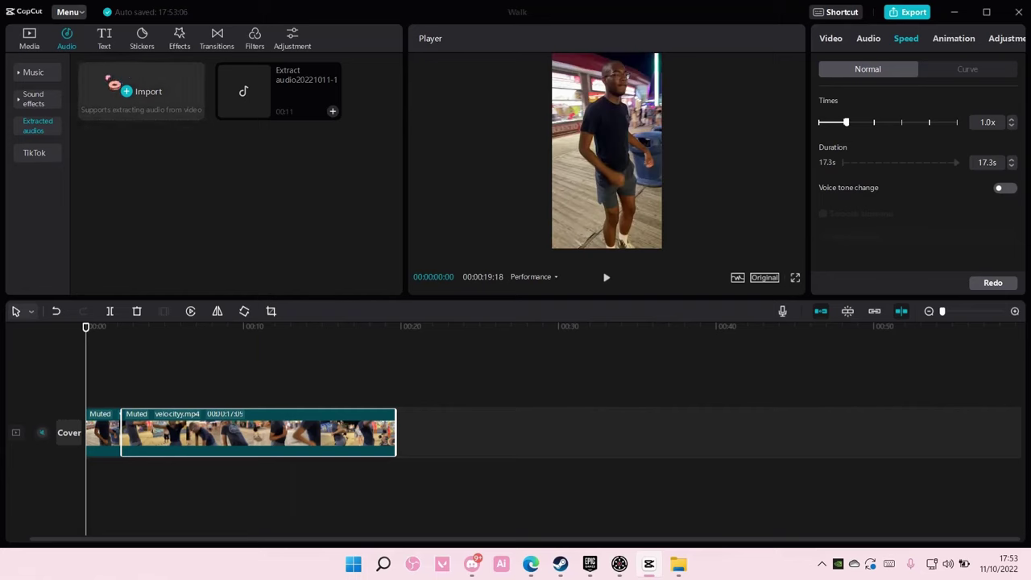
{"action": "left_click", "coordinate": [36, 50]}
{"action": "left_click_drag", "start_coordinate": [211, 108], "coordinate": [411, 431]}
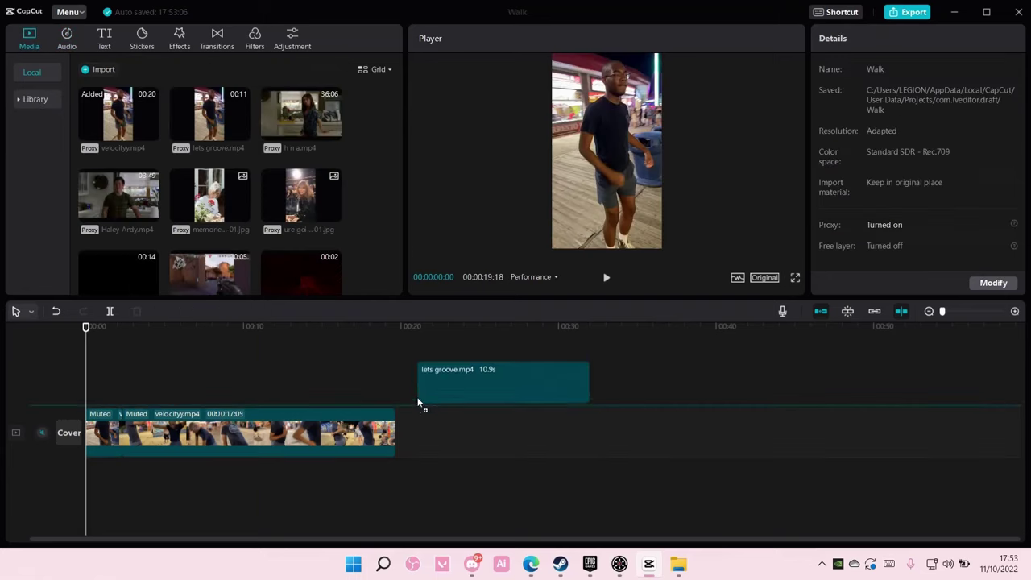
Separate the lets groove audio, move it to 0:00, and delete its video clip.
{"action": "left_click", "coordinate": [417, 369]}
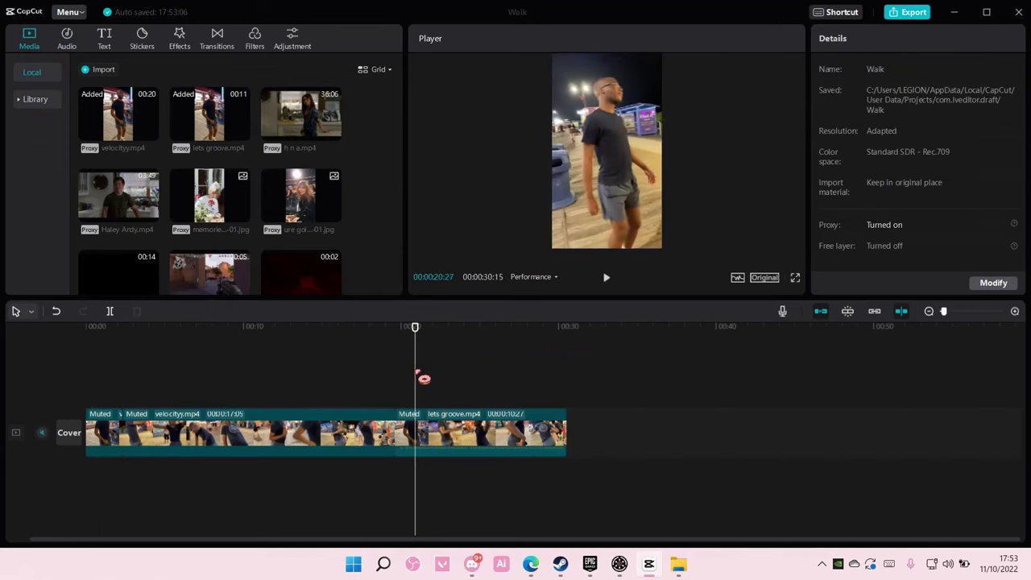
{"action": "left_click", "coordinate": [415, 426]}
{"action": "right_click", "coordinate": [435, 430]}
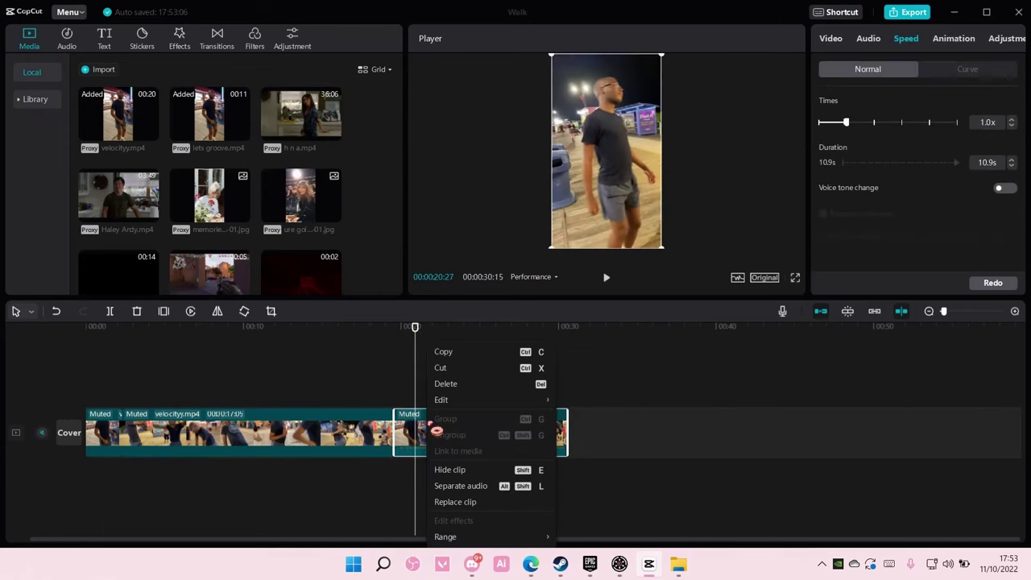
{"action": "left_click", "coordinate": [471, 487]}
{"action": "left_click_drag", "start_coordinate": [474, 483], "coordinate": [166, 486]}
{"action": "left_click", "coordinate": [446, 454]}
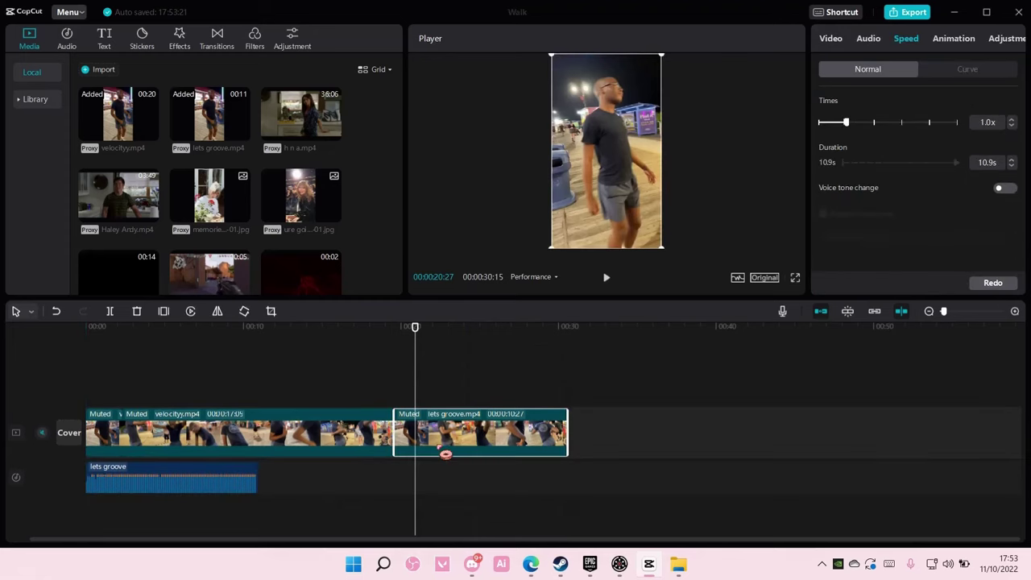
{"action": "key", "text": "Delete"}
{"action": "left_click", "coordinate": [246, 479]}
Zoom the timeline in and lower the lets groove music to -6.7 dB.
{"action": "left_click", "coordinate": [387, 354]}
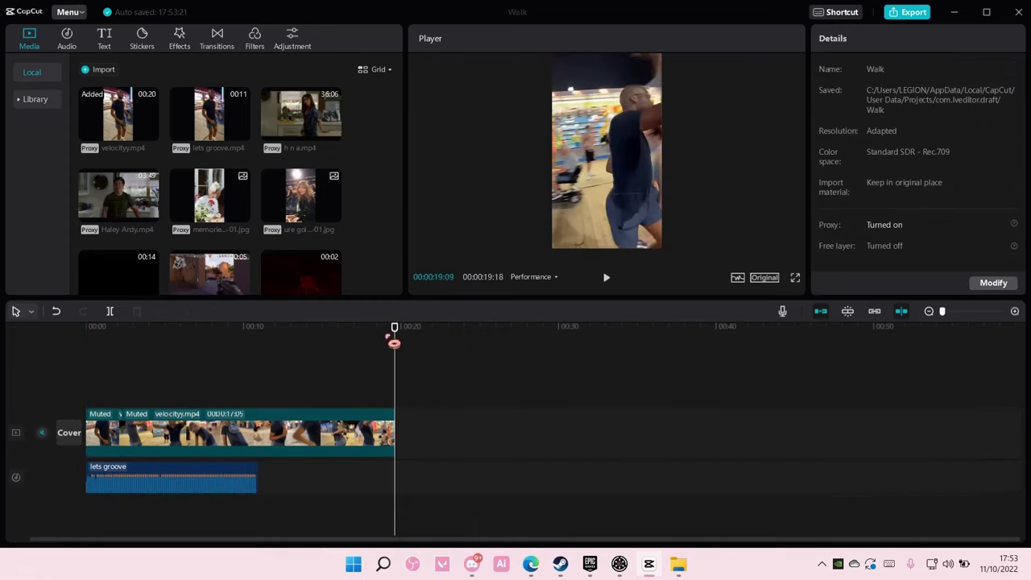
{"action": "left_click", "coordinate": [117, 477]}
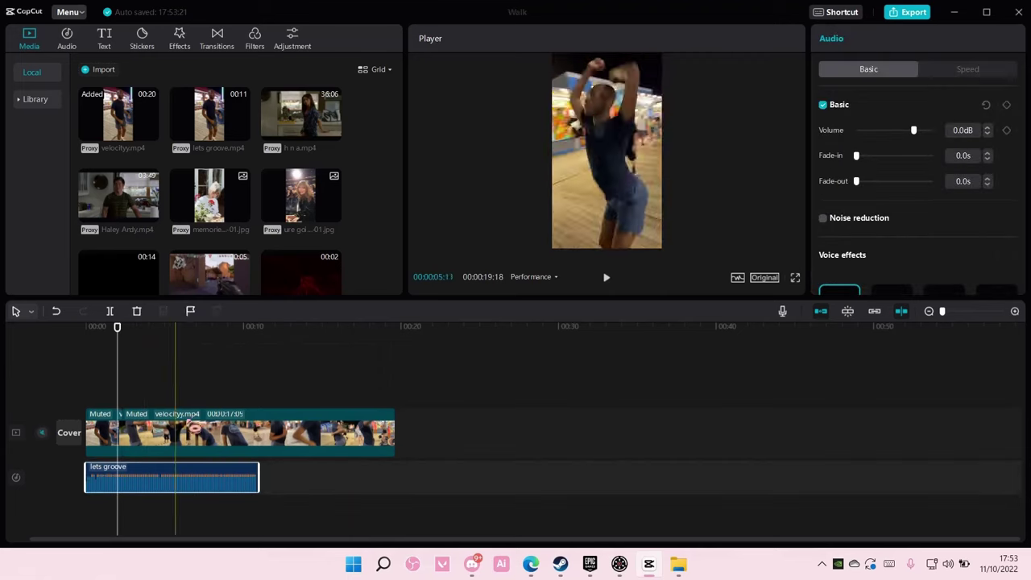
{"action": "left_click_drag", "start_coordinate": [121, 359], "coordinate": [93, 353]}
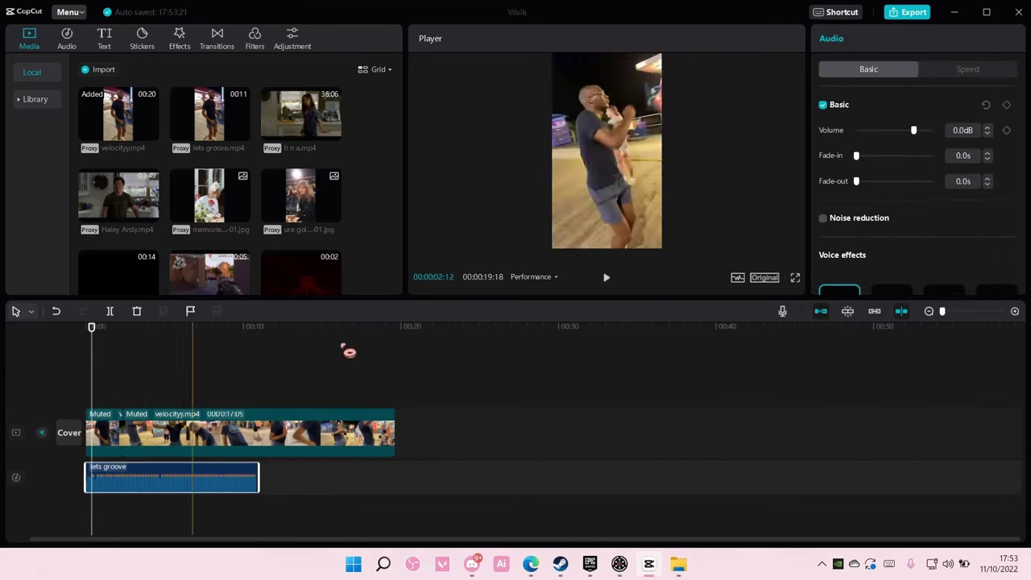
{"action": "left_click_drag", "start_coordinate": [942, 312], "coordinate": [966, 320]}
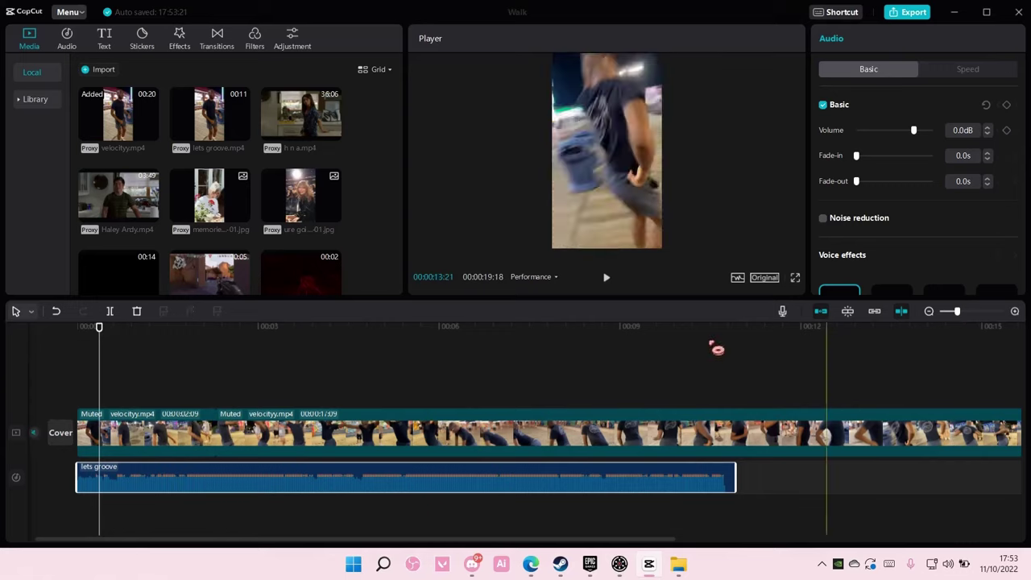
{"action": "left_click_drag", "start_coordinate": [920, 136], "coordinate": [916, 135]}
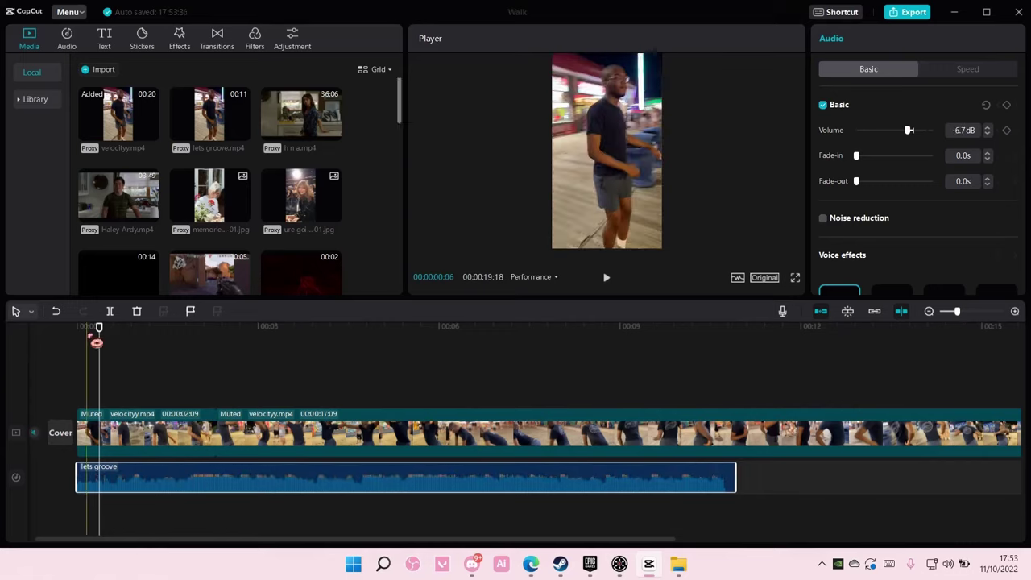
{"action": "left_click_drag", "start_coordinate": [99, 327], "coordinate": [77, 327]}
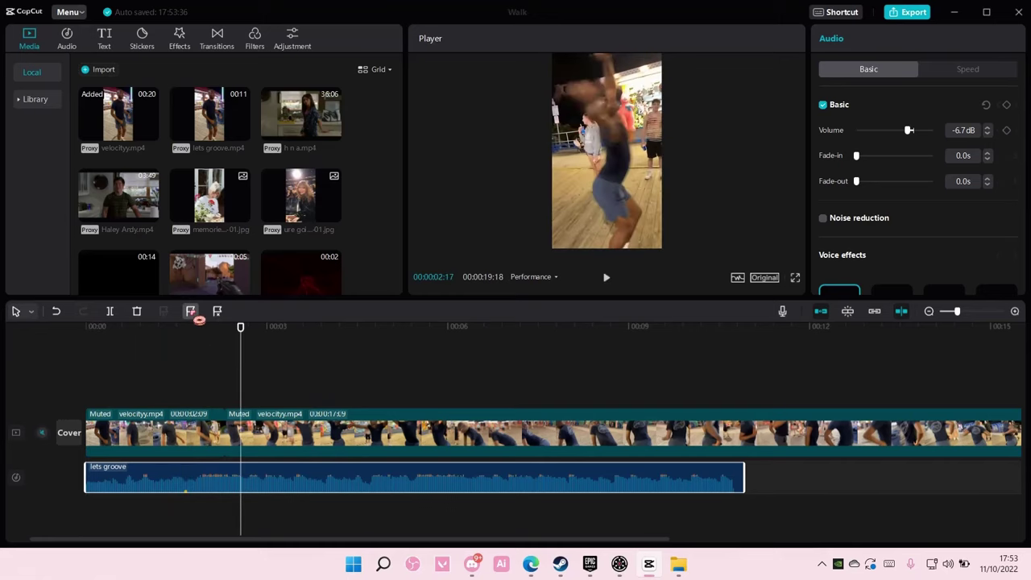
Play the edit from the start and add beat markers along the music.
{"action": "left_click", "coordinate": [142, 338]}
{"action": "key", "text": "space"}
{"action": "left_click", "coordinate": [200, 320]}
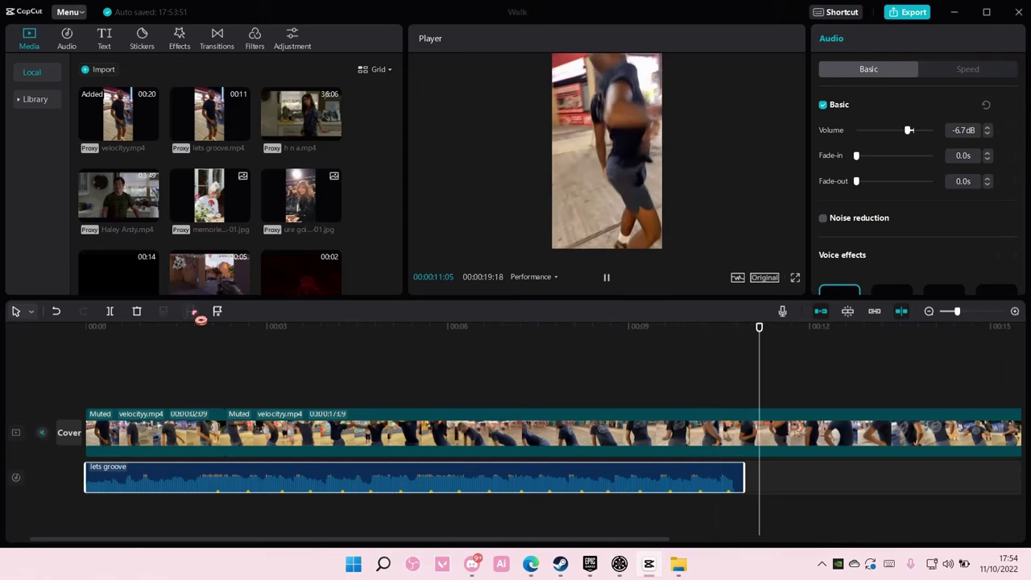
{"action": "key", "text": "space"}
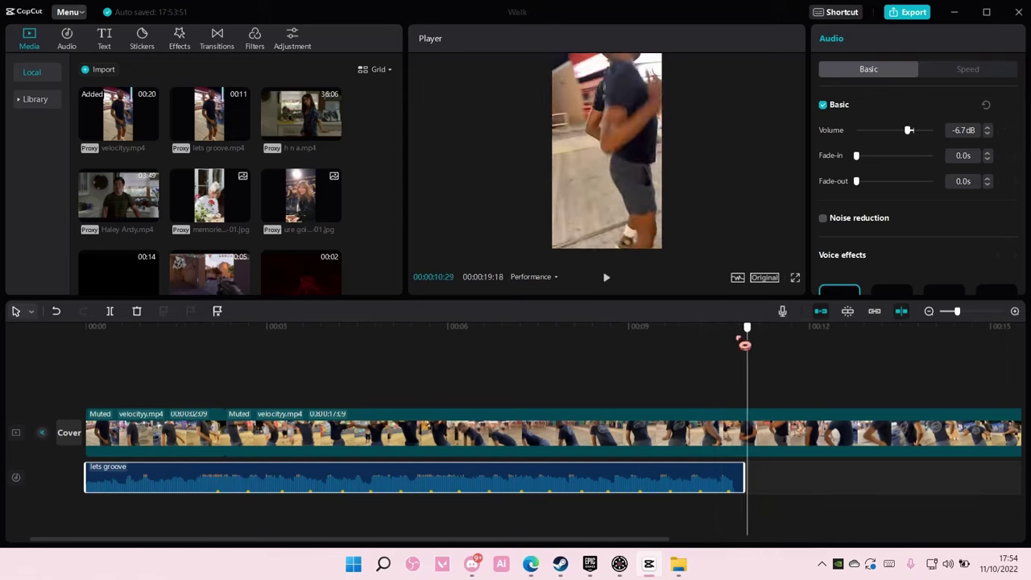
Split the first beat-length piece off the dance clip and apply the Flash in curve.
{"action": "left_click", "coordinate": [313, 370]}
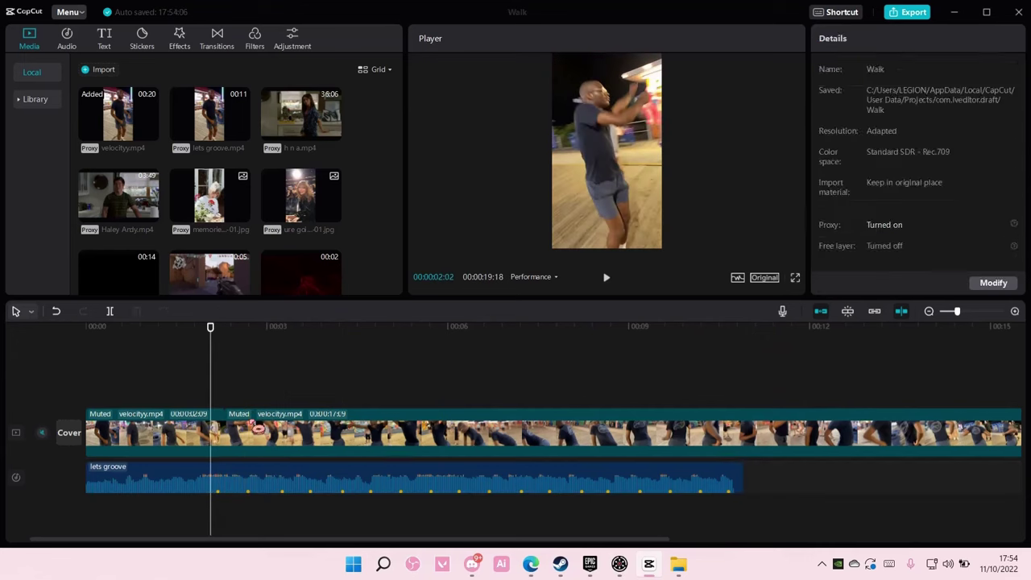
{"action": "left_click", "coordinate": [242, 407]}
{"action": "left_click_drag", "start_coordinate": [211, 332], "coordinate": [217, 337]}
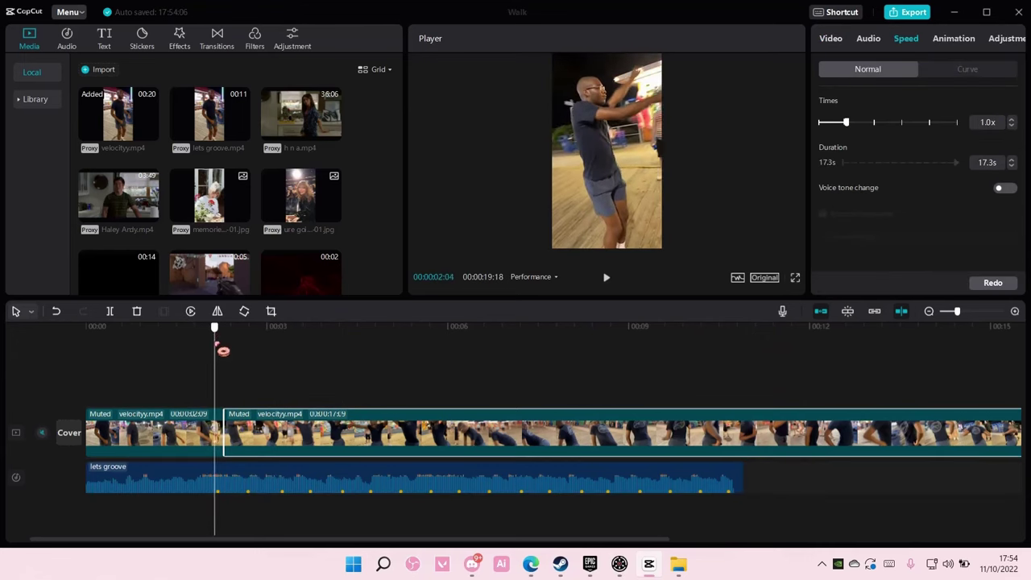
{"action": "left_click_drag", "start_coordinate": [226, 347], "coordinate": [291, 358]}
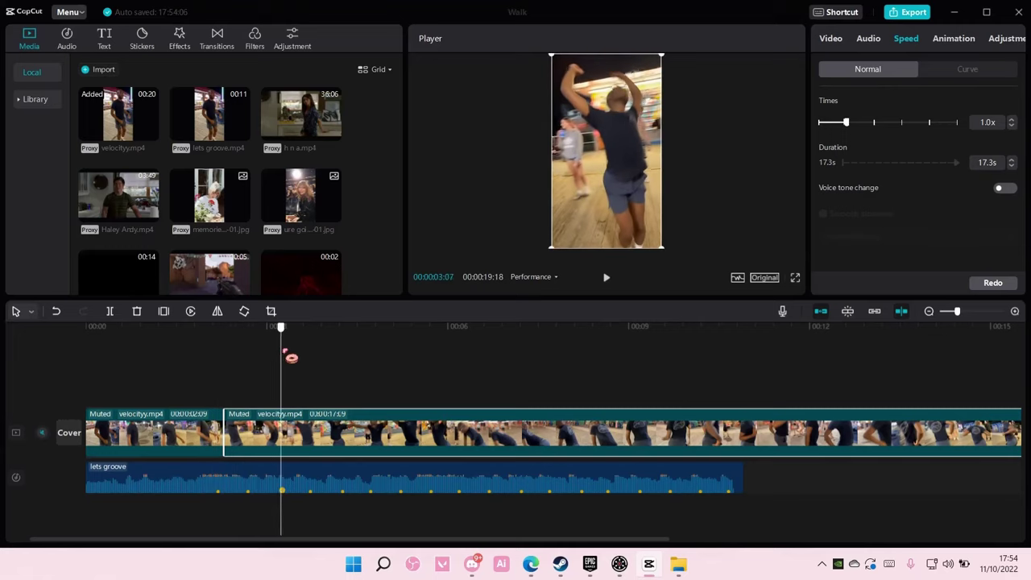
{"action": "left_click", "coordinate": [109, 311]}
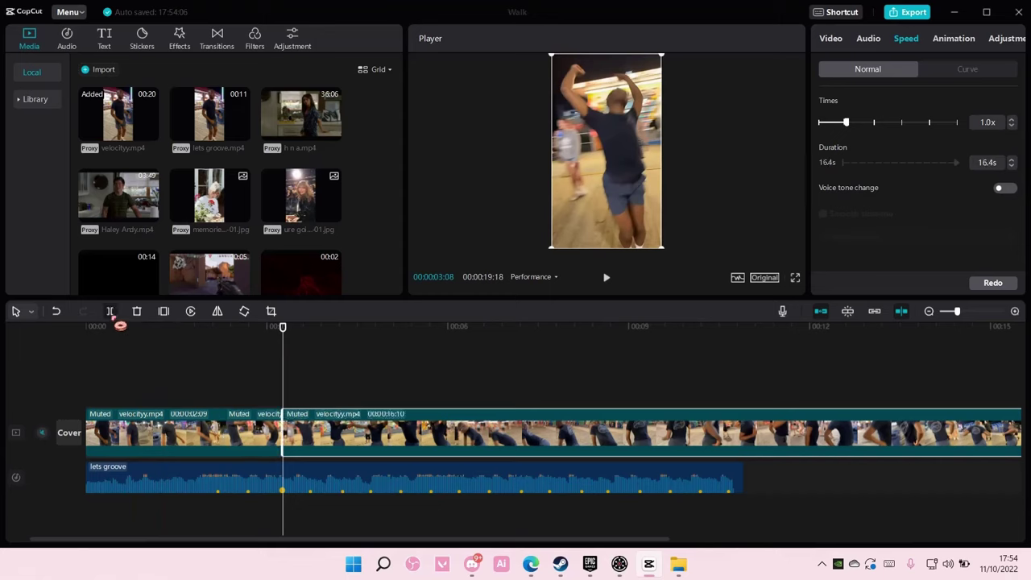
{"action": "left_click", "coordinate": [236, 419]}
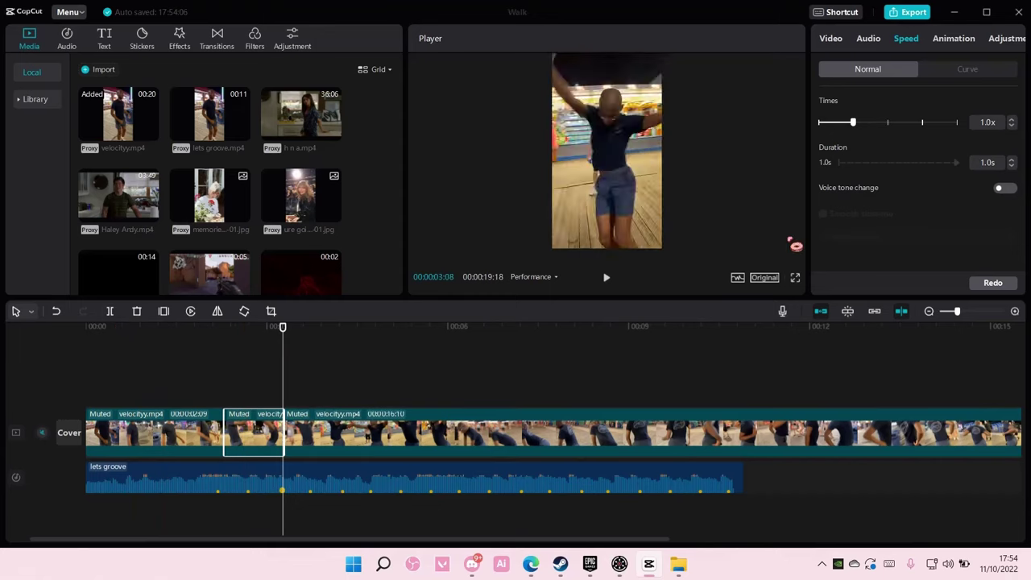
{"action": "left_click", "coordinate": [960, 72]}
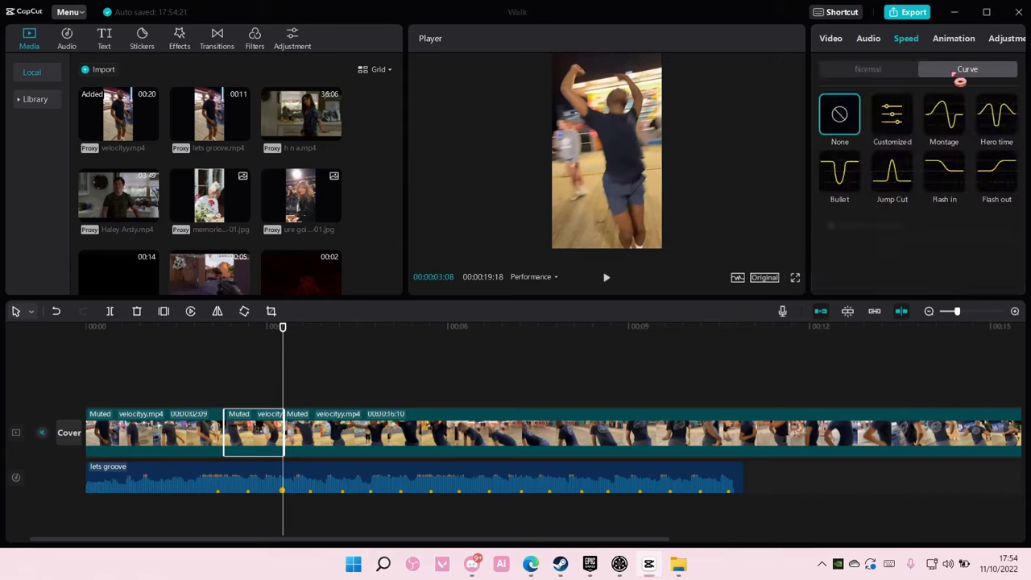
{"action": "left_click", "coordinate": [944, 171]}
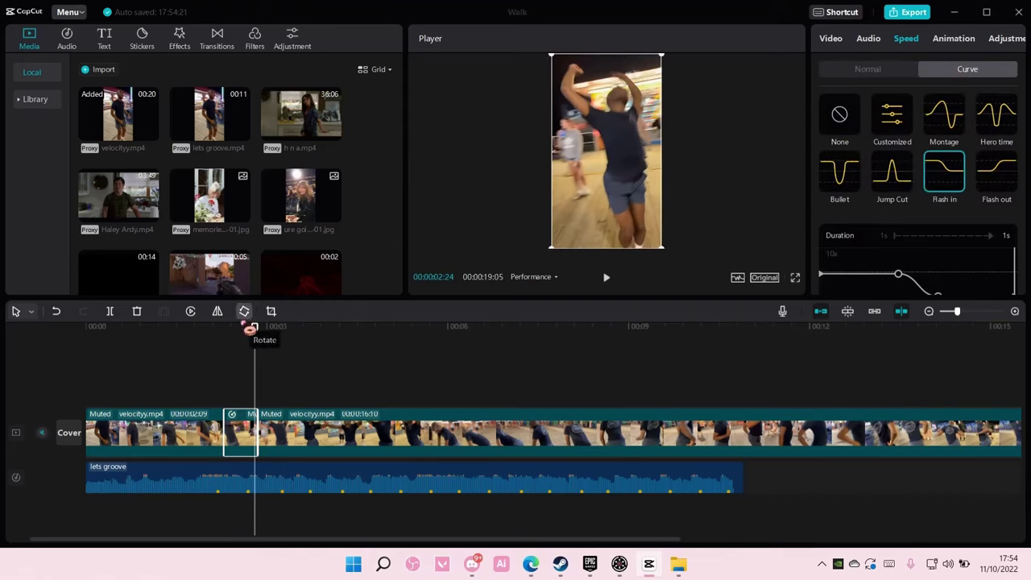
Split two more pieces at the next beat markers, each given the Flash in curve.
{"action": "mouse_move", "coordinate": [253, 327]}
{"action": "left_mouse_down"}
{"action": "mouse_move", "coordinate": [259, 341]}
{"action": "mouse_move", "coordinate": [315, 347]}
{"action": "left_mouse_up"}
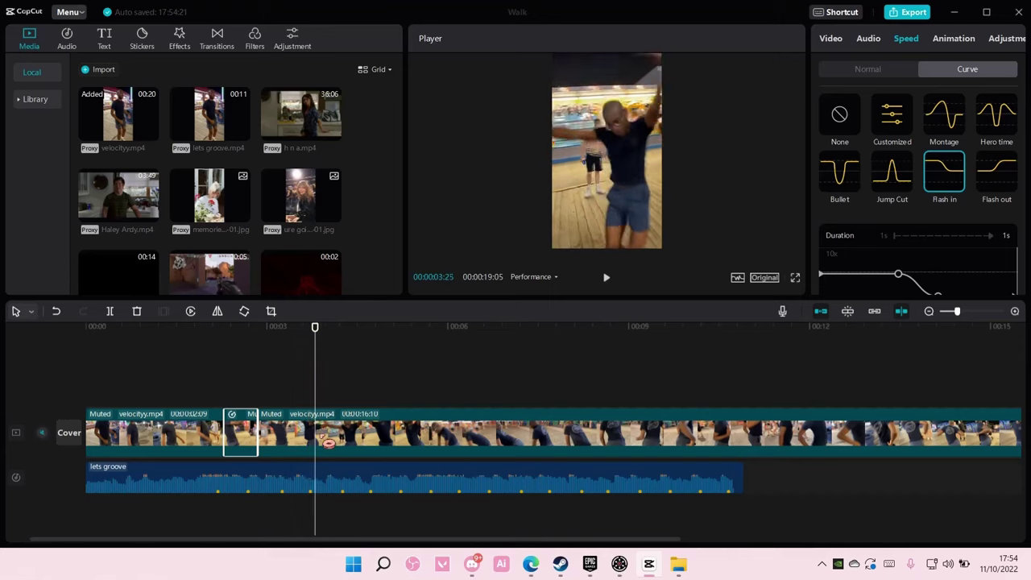
{"action": "left_click", "coordinate": [332, 435]}
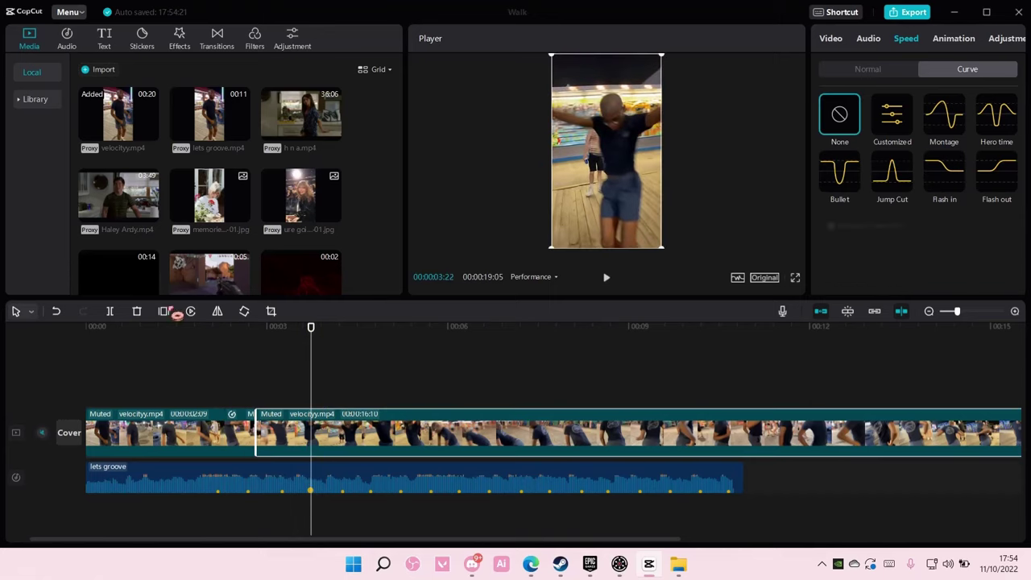
{"action": "left_click", "coordinate": [113, 314]}
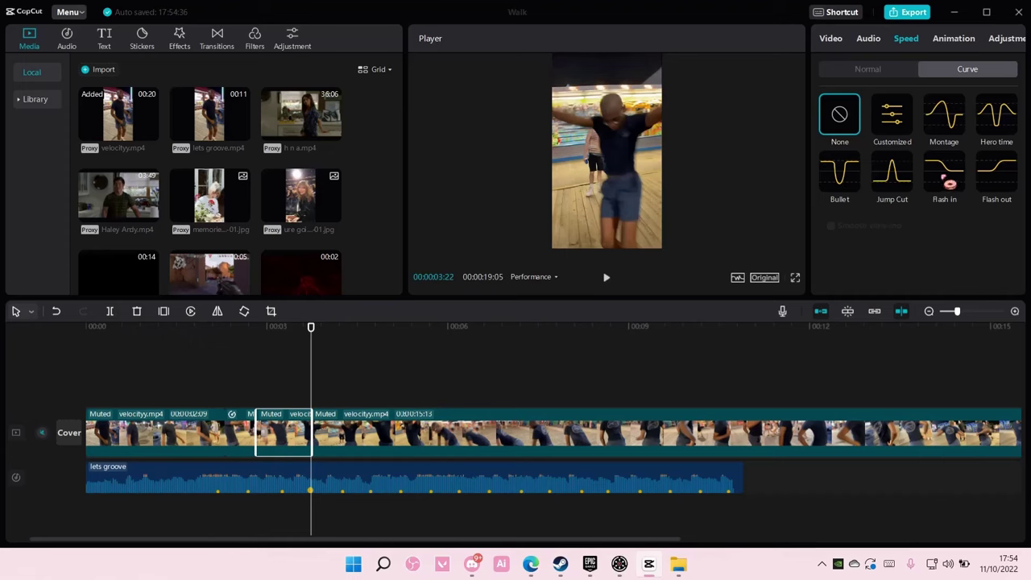
{"action": "left_click", "coordinate": [944, 171]}
{"action": "left_click_drag", "start_coordinate": [295, 327], "coordinate": [355, 349]}
{"action": "left_click", "coordinate": [363, 419]}
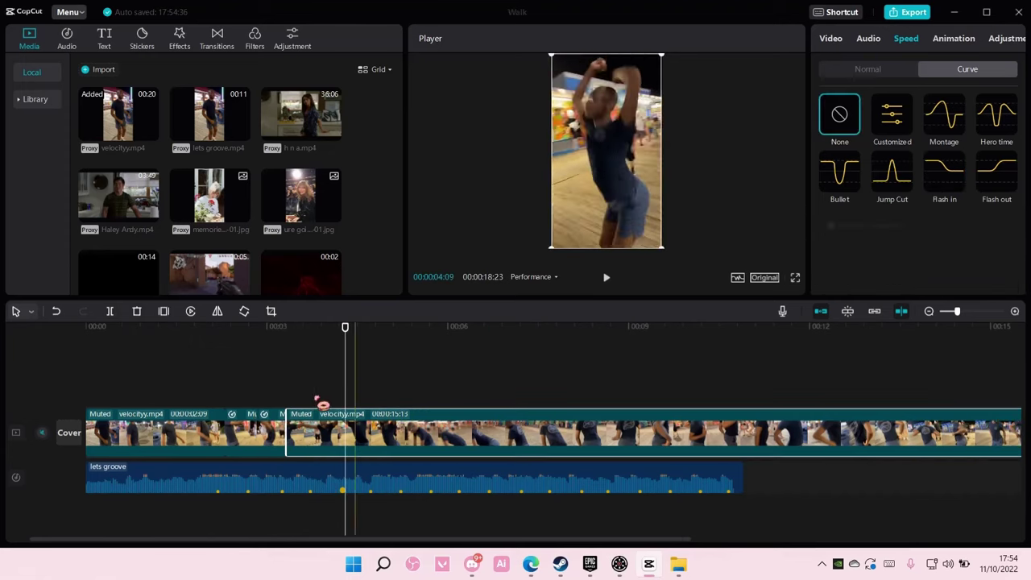
{"action": "left_click", "coordinate": [110, 311]}
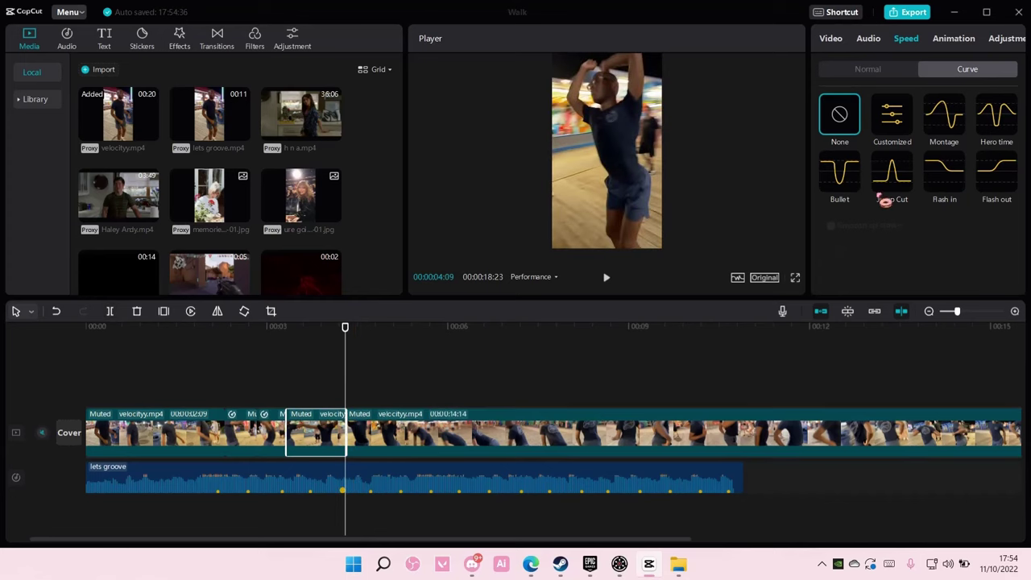
{"action": "left_click", "coordinate": [941, 179]}
{"action": "left_click_drag", "start_coordinate": [318, 340], "coordinate": [322, 344]}
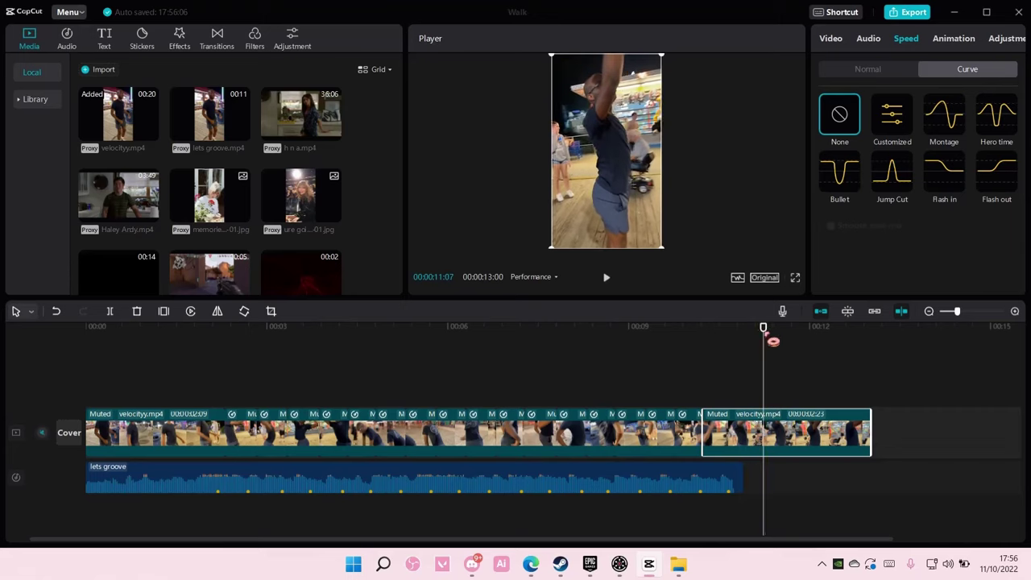
Split the video where the music ends and delete all footage past that point.
{"action": "left_click_drag", "start_coordinate": [772, 342], "coordinate": [780, 426]}
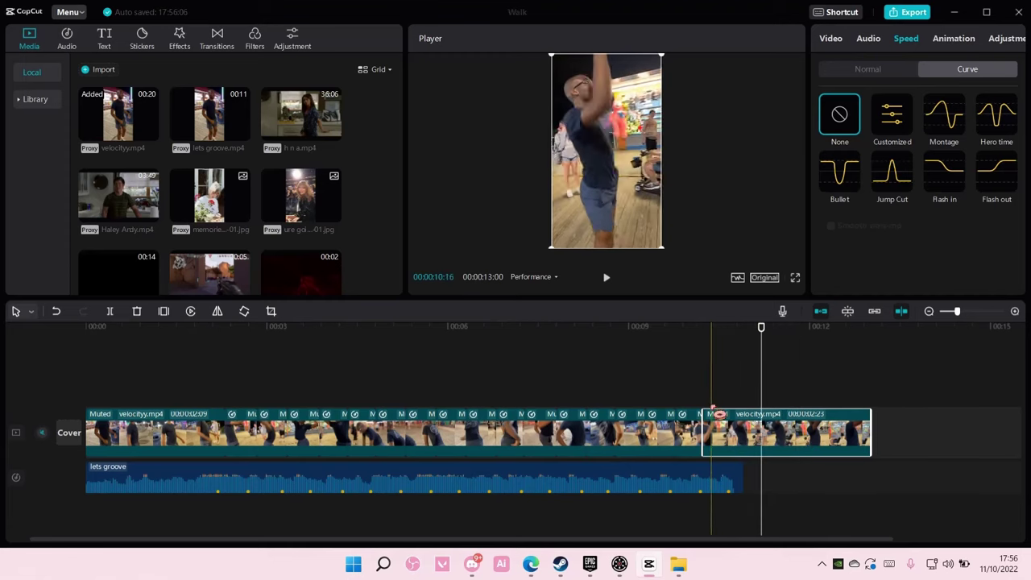
{"action": "left_click", "coordinate": [110, 311]}
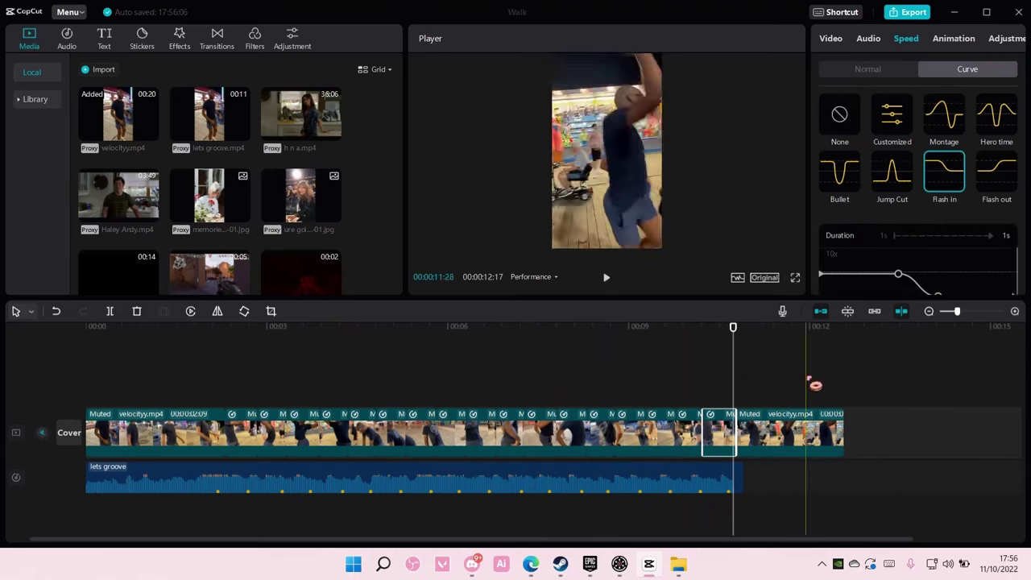
{"action": "key", "text": "Delete"}
{"action": "mouse_move", "coordinate": [731, 348]}
{"action": "left_mouse_down"}
{"action": "mouse_move", "coordinate": [704, 353]}
{"action": "mouse_move", "coordinate": [758, 363]}
{"action": "left_mouse_up"}
{"action": "key", "text": "Delete"}
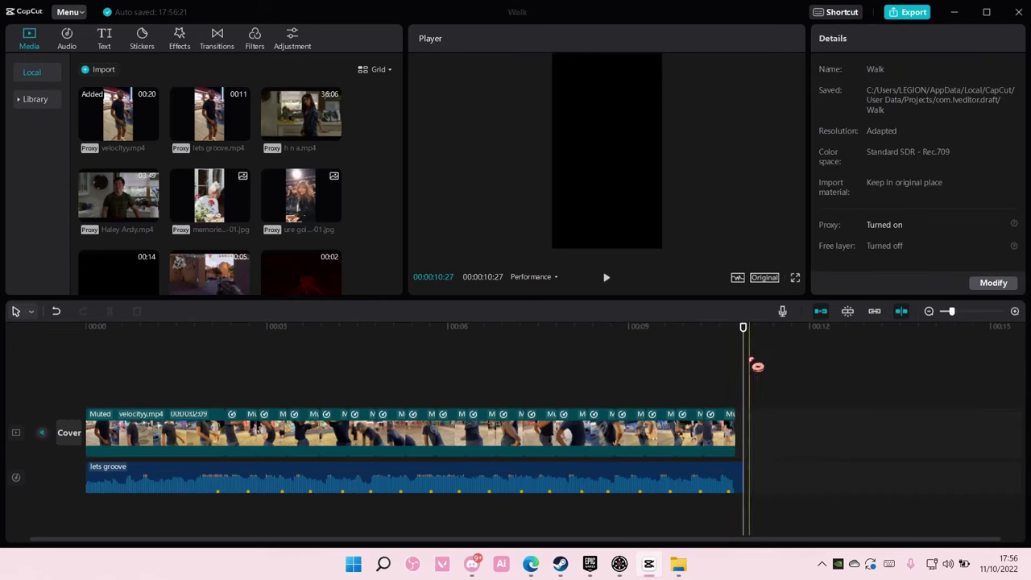
Lower the lets groove music to -38.1 dB, preview the edit, and park the playhead at 2s.
{"action": "left_click", "coordinate": [309, 365]}
{"action": "left_click_drag", "start_coordinate": [214, 364], "coordinate": [87, 360]}
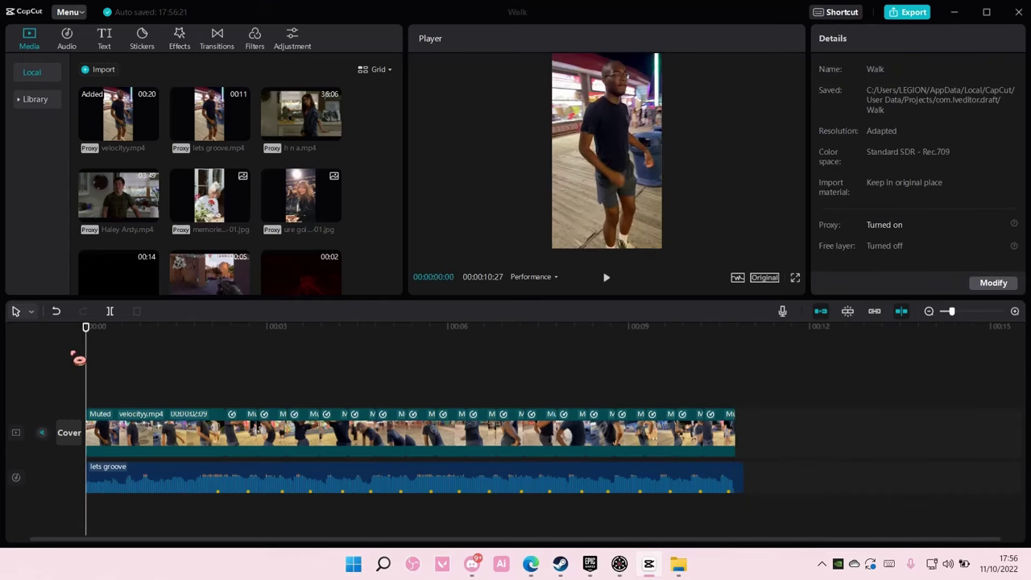
{"action": "left_click", "coordinate": [558, 485]}
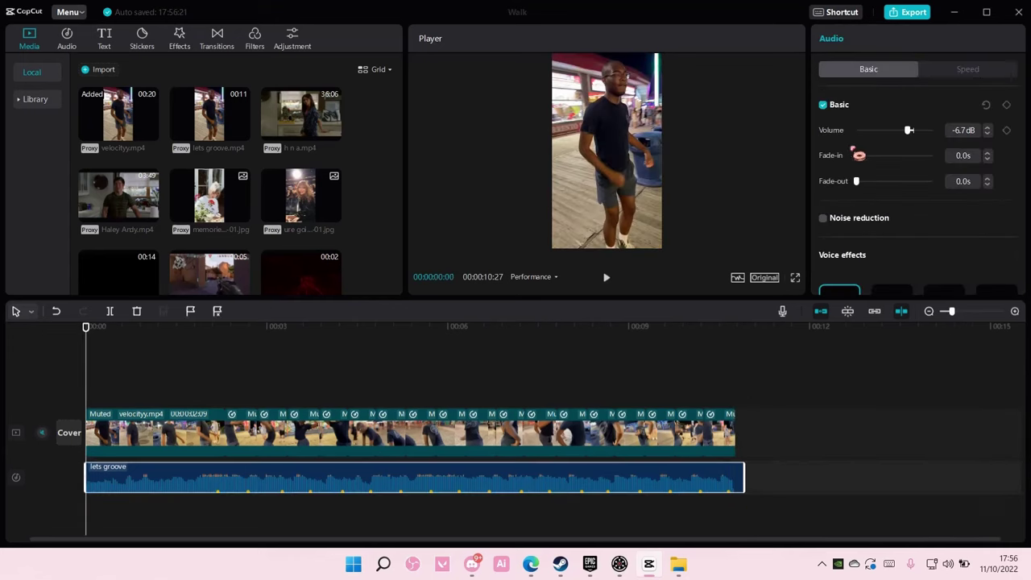
{"action": "left_click_drag", "start_coordinate": [908, 131], "coordinate": [879, 131]}
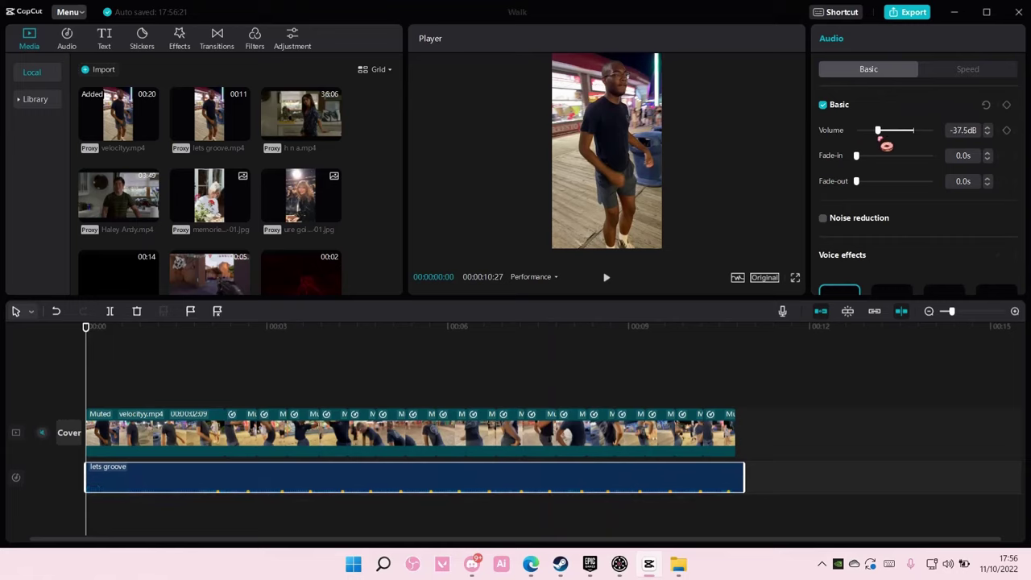
{"action": "left_click", "coordinate": [607, 277]}
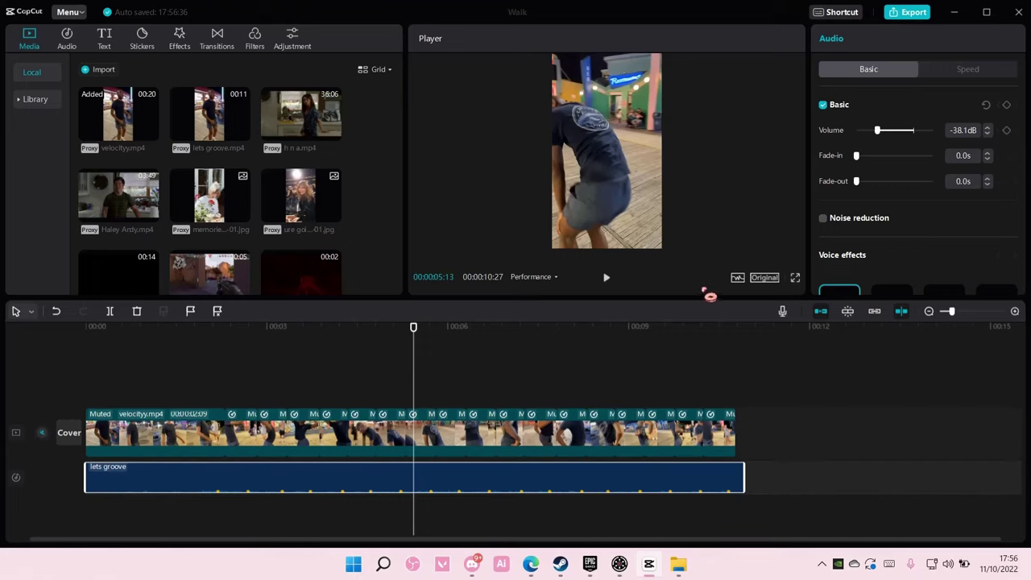
{"action": "left_click", "coordinate": [415, 341]}
{"action": "left_click_drag", "start_coordinate": [414, 355], "coordinate": [247, 355]}
Add the white B&W clip on a track above the video at 2s, trimmed to a brief flash.
{"action": "left_click_drag", "start_coordinate": [951, 313], "coordinate": [967, 320]}
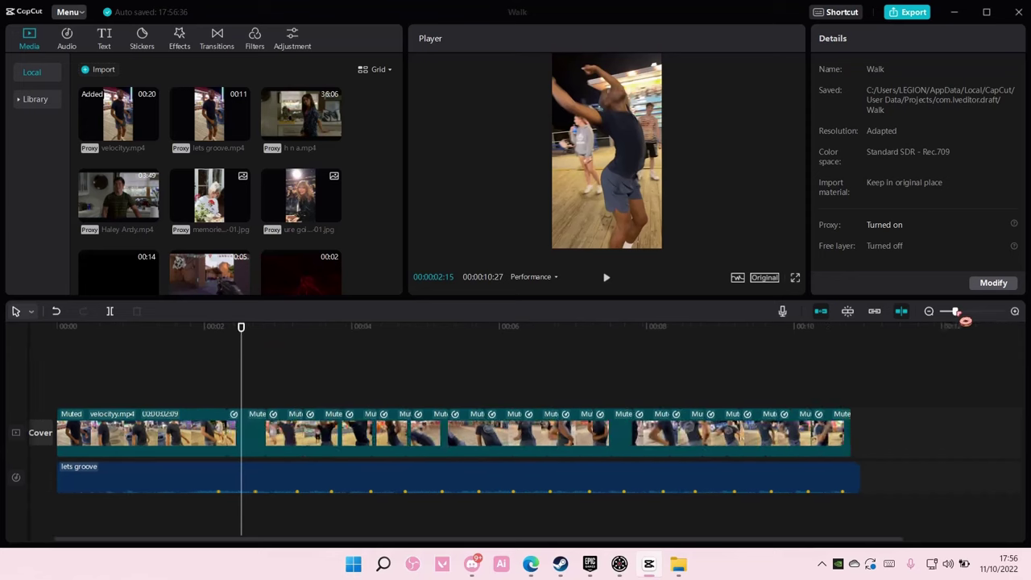
{"action": "left_click", "coordinate": [241, 433]}
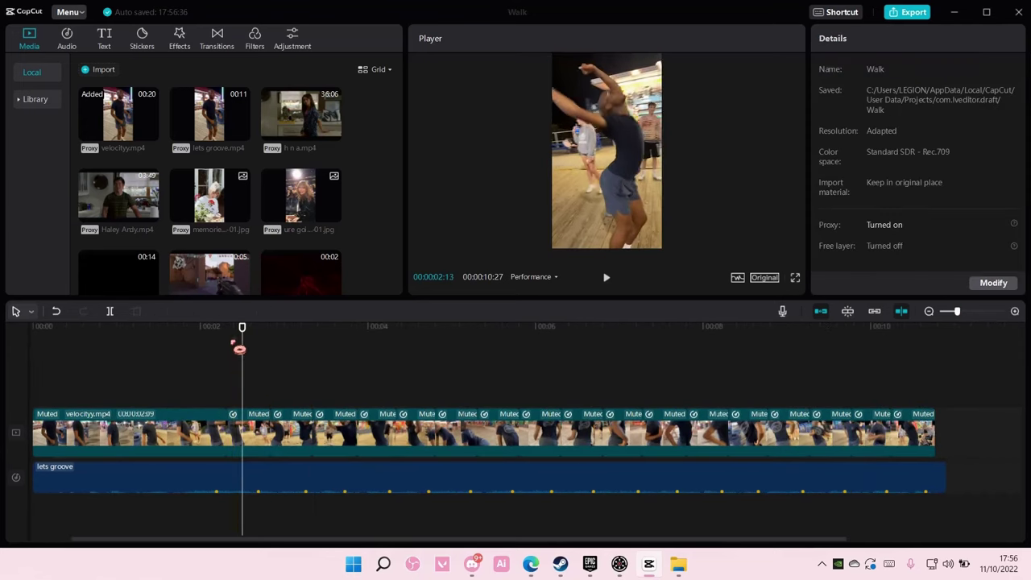
{"action": "left_click", "coordinate": [232, 431]}
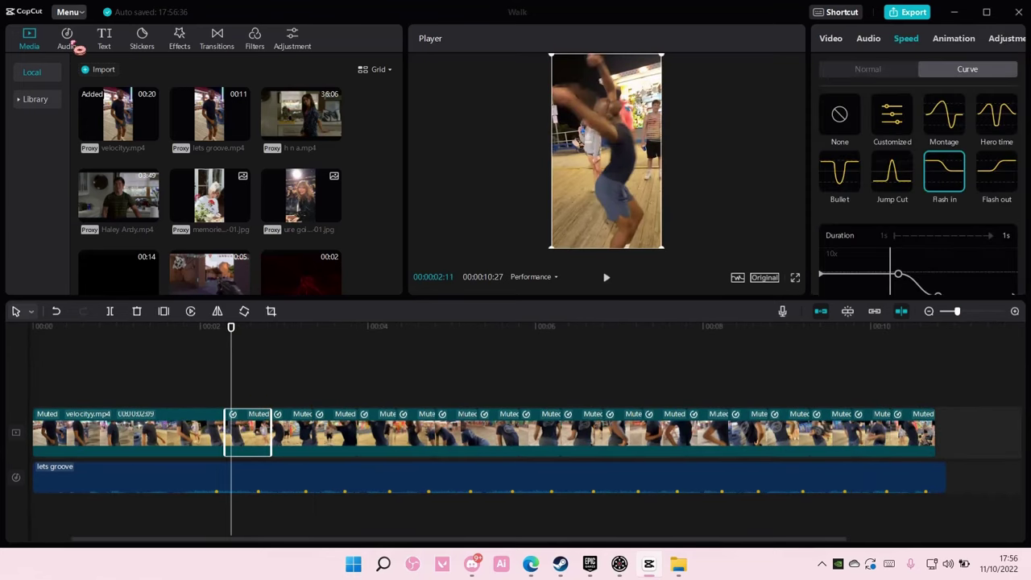
{"action": "left_click", "coordinate": [35, 99]}
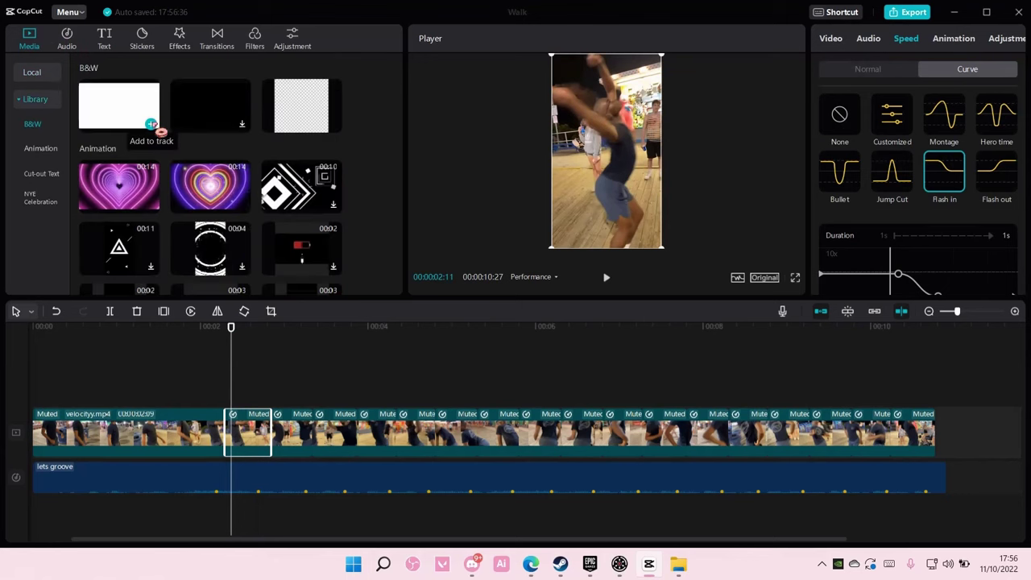
{"action": "left_click", "coordinate": [149, 124]}
{"action": "mouse_move", "coordinate": [338, 410]}
{"action": "left_mouse_down"}
{"action": "mouse_move", "coordinate": [340, 393]}
{"action": "mouse_move", "coordinate": [275, 389]}
{"action": "left_mouse_up"}
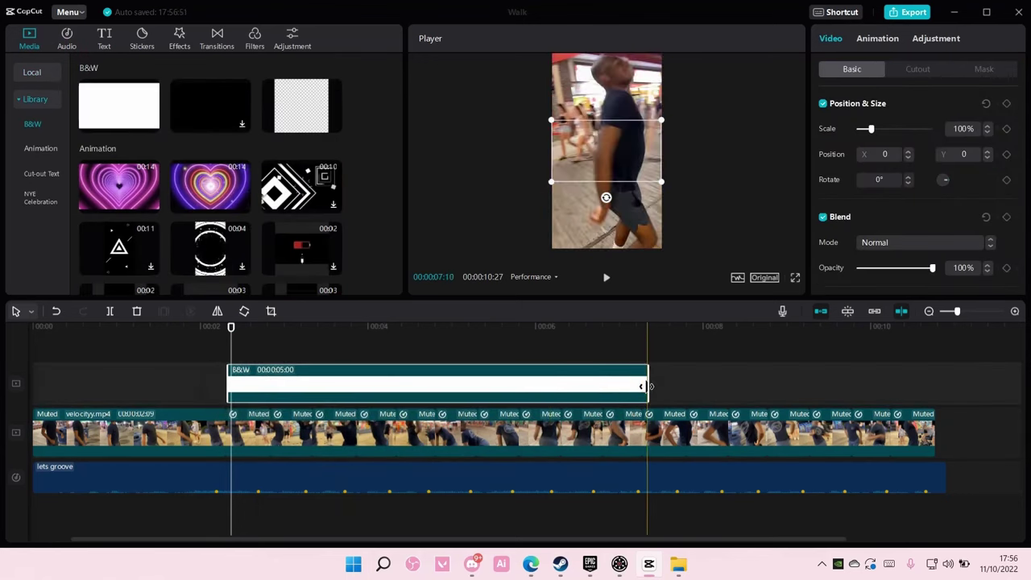
{"action": "left_click_drag", "start_coordinate": [648, 393], "coordinate": [263, 394]}
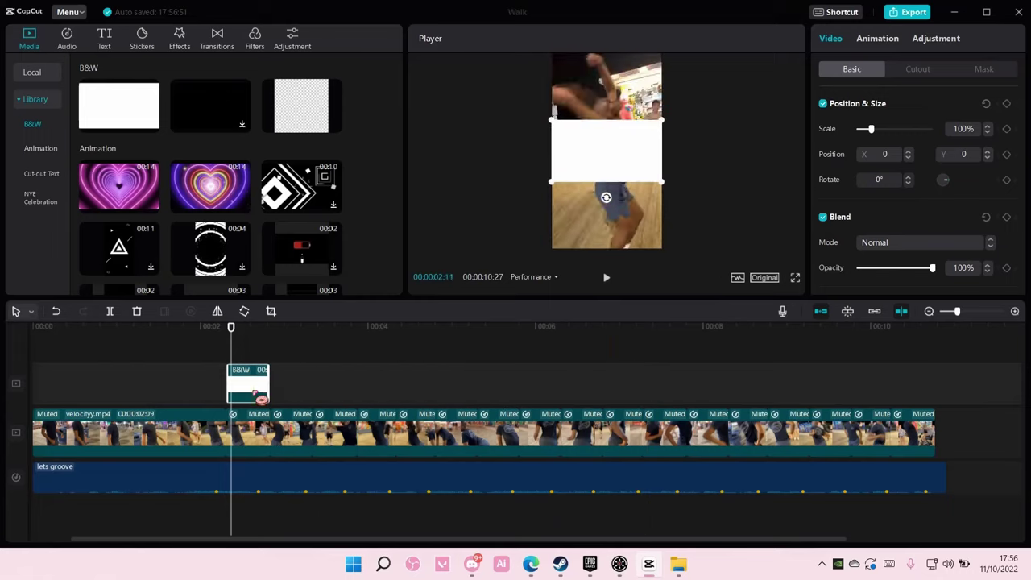
Scale the white flash to 316% and set its blend mode to Overlay.
{"action": "mouse_move", "coordinate": [673, 190]}
{"action": "left_mouse_down"}
{"action": "mouse_move", "coordinate": [691, 238]}
{"action": "mouse_move", "coordinate": [741, 278]}
{"action": "left_mouse_up"}
{"action": "left_click", "coordinate": [932, 244]}
{"action": "left_click", "coordinate": [920, 337]}
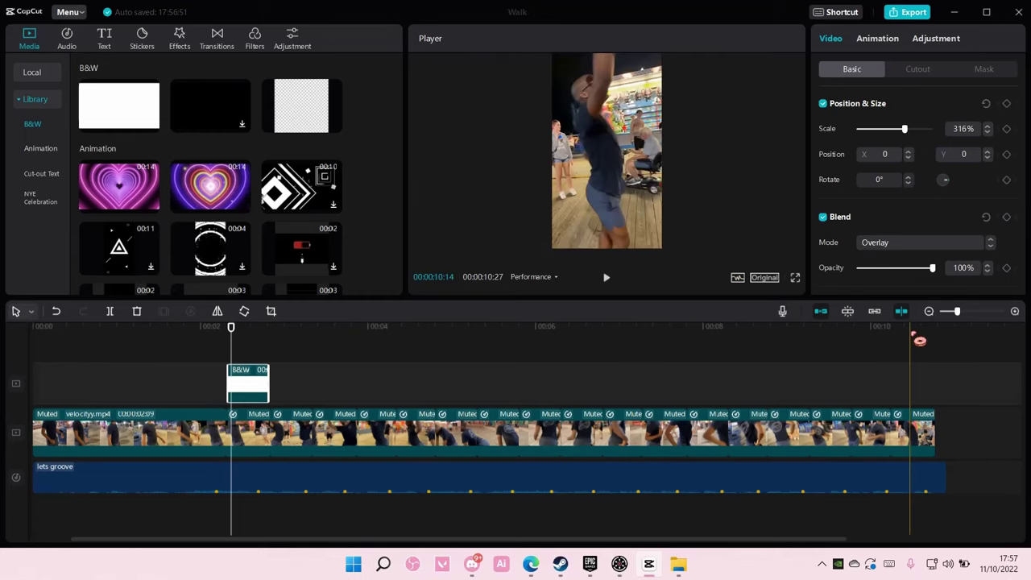
{"action": "left_click", "coordinate": [226, 342]}
{"action": "left_click_drag", "start_coordinate": [234, 341], "coordinate": [263, 347]}
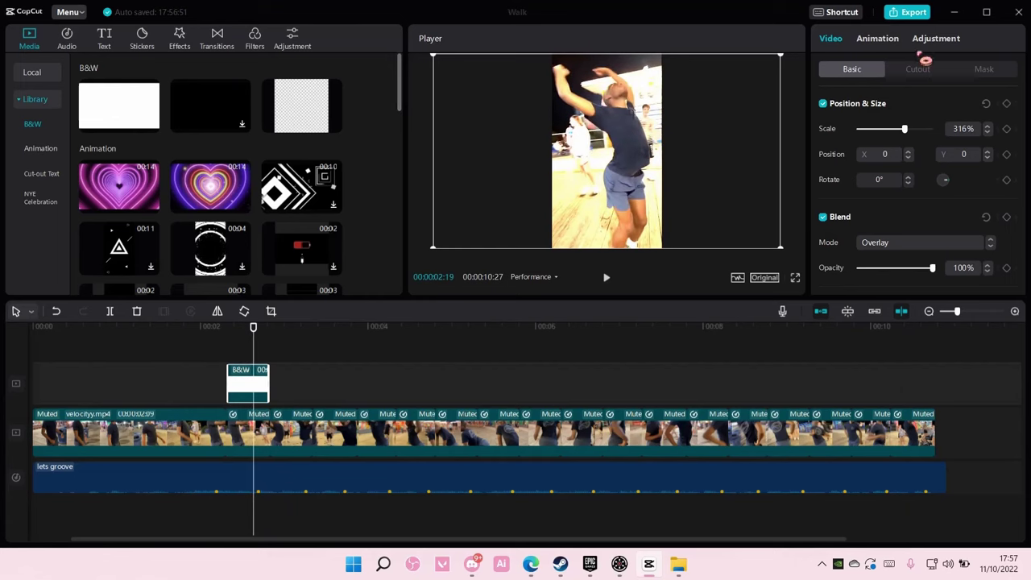
Give the white flash a Fade Out exit animation and paste a copy right after it.
{"action": "left_click", "coordinate": [895, 42]}
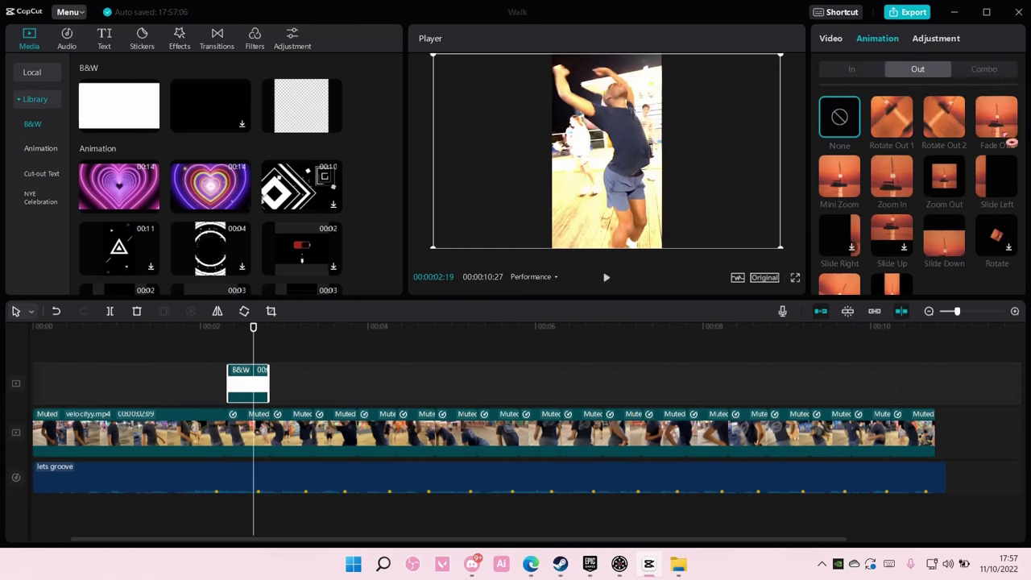
{"action": "left_click", "coordinate": [1003, 129]}
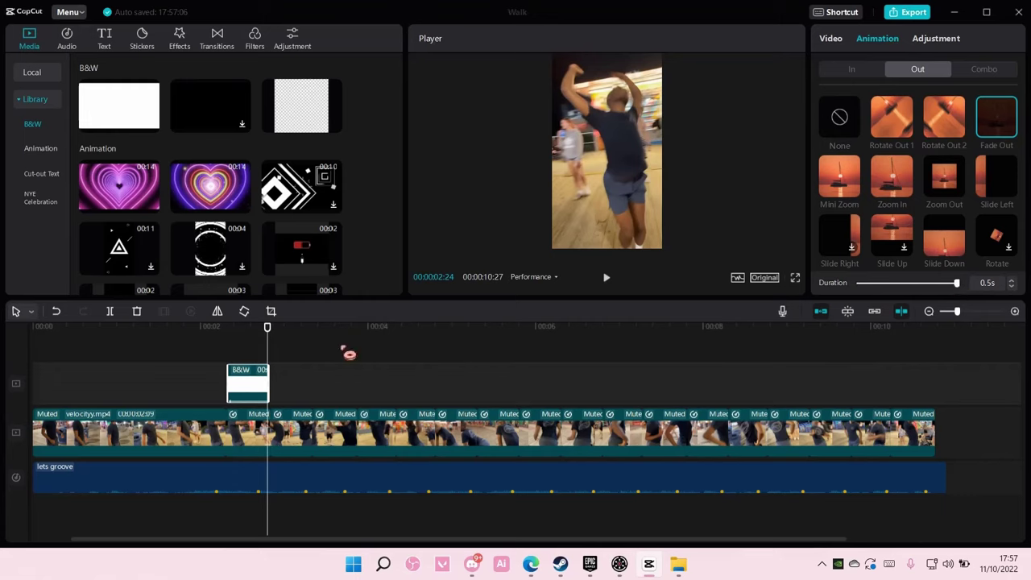
{"action": "left_click", "coordinate": [271, 360]}
{"action": "key", "text": "ctrl+c"}
{"action": "key", "text": "ctrl+v"}
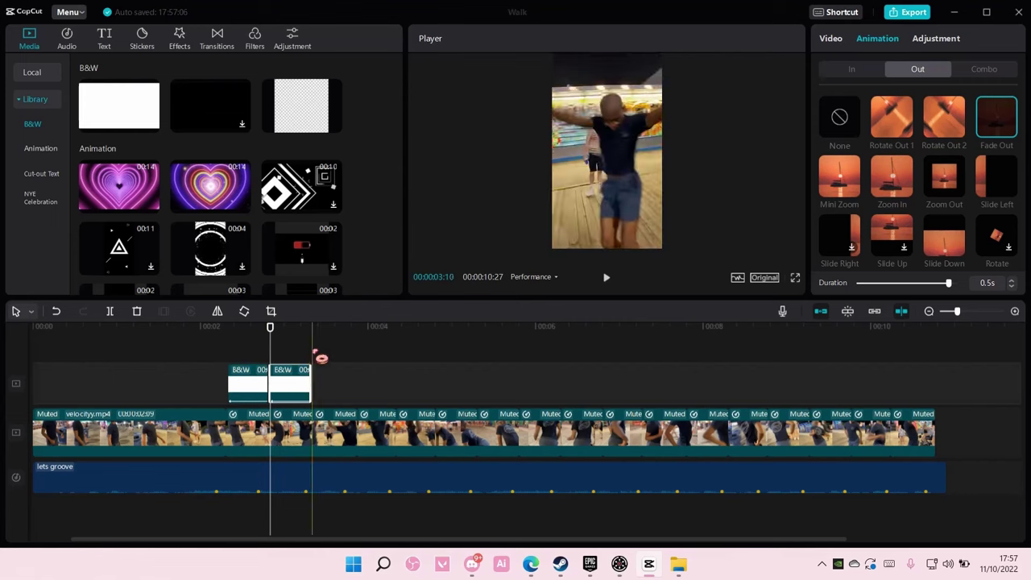
Paste third and fourth flashes at the next beats, nudging the fourth left against the third.
{"action": "left_click", "coordinate": [316, 358]}
{"action": "key", "text": "ctrl+v"}
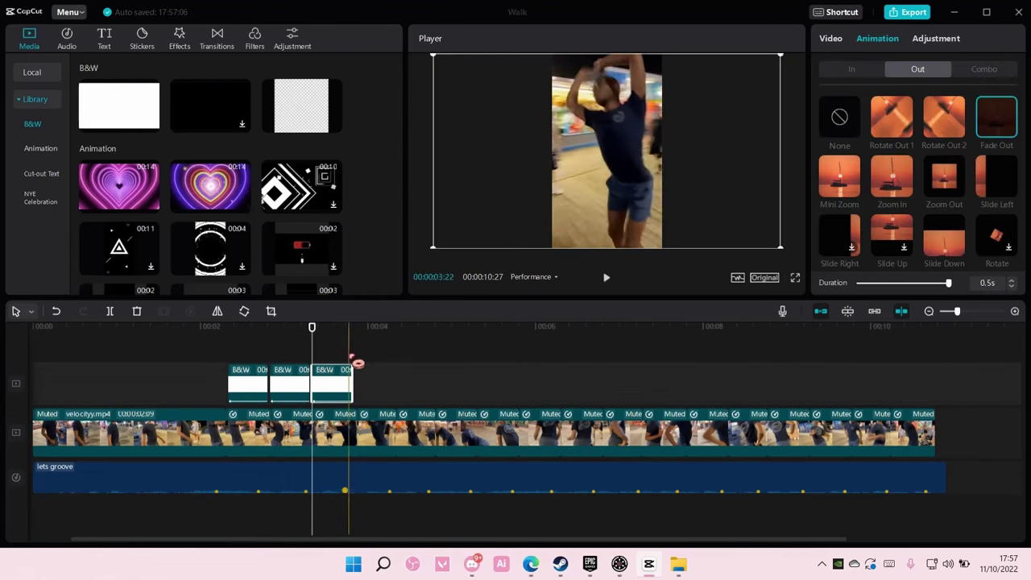
{"action": "left_click", "coordinate": [359, 361]}
{"action": "key", "text": "ctrl+v"}
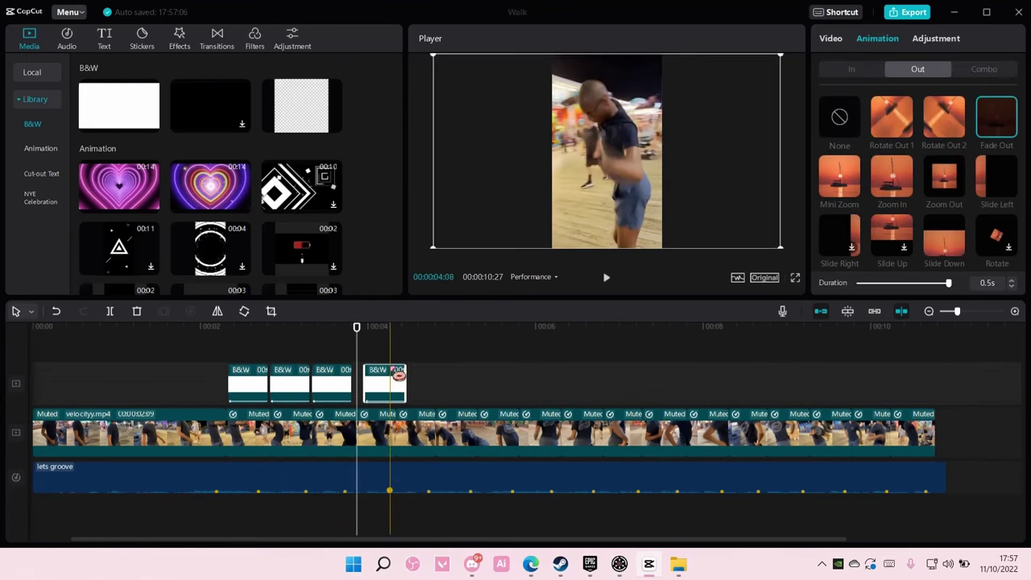
{"action": "left_click_drag", "start_coordinate": [398, 381], "coordinate": [390, 381]}
Paste two more white flash copies at the following beat markers.
{"action": "left_click", "coordinate": [396, 360]}
{"action": "key", "text": "ctrl+v"}
{"action": "left_click", "coordinate": [442, 366]}
{"action": "key", "text": "ctrl+v"}
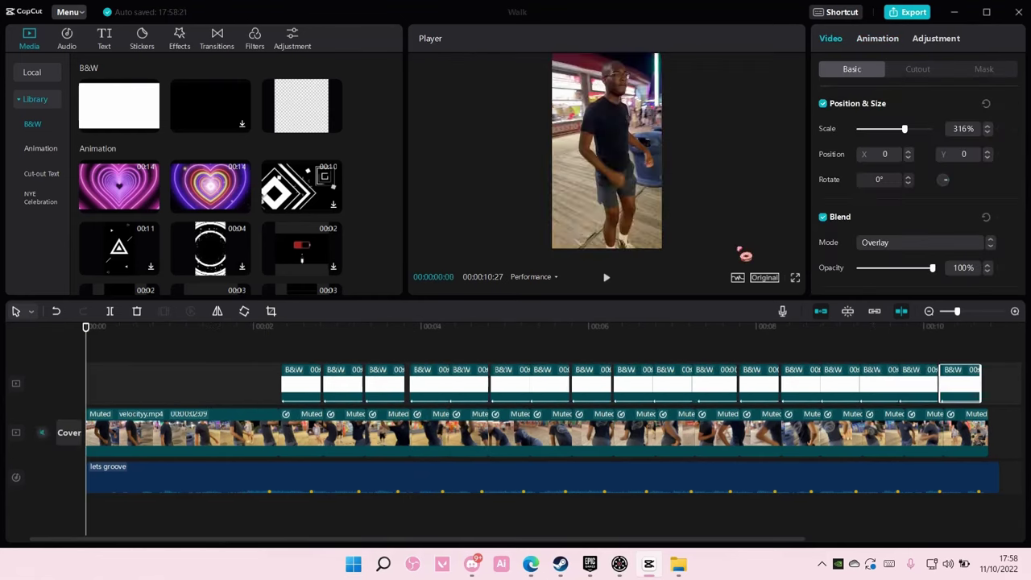
Play the edit from near the start to review the flashes, with a larger preview.
{"action": "left_click", "coordinate": [169, 373]}
{"action": "key", "text": "space"}
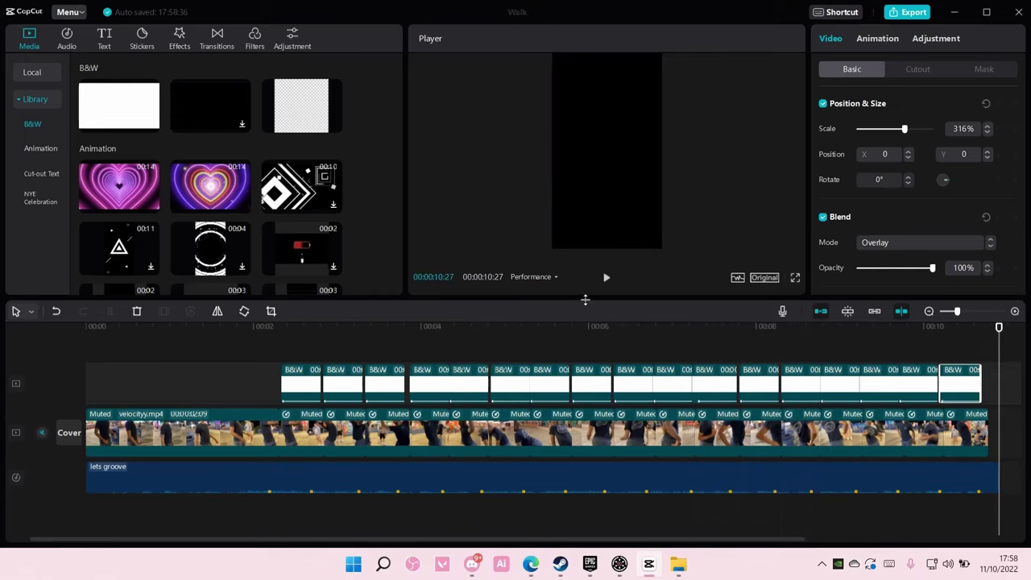
{"action": "left_click_drag", "start_coordinate": [586, 299], "coordinate": [586, 338]}
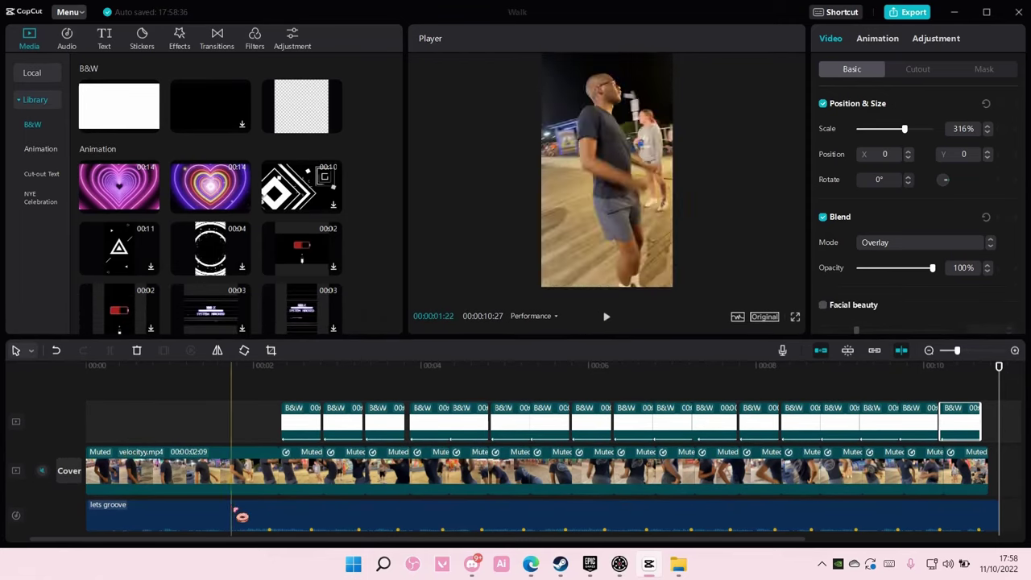
Drop the lets groove audio to -∞ dB and replay the edit from about 2 seconds.
{"action": "left_click", "coordinate": [237, 516]}
{"action": "left_click_drag", "start_coordinate": [894, 139], "coordinate": [857, 133]}
{"action": "left_click", "coordinate": [233, 371]}
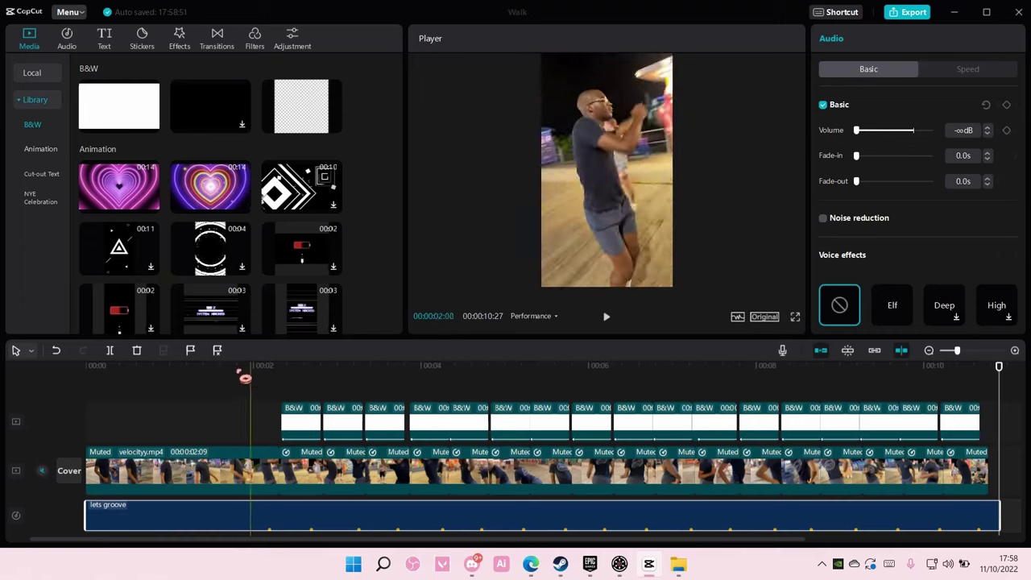
{"action": "key", "text": "space"}
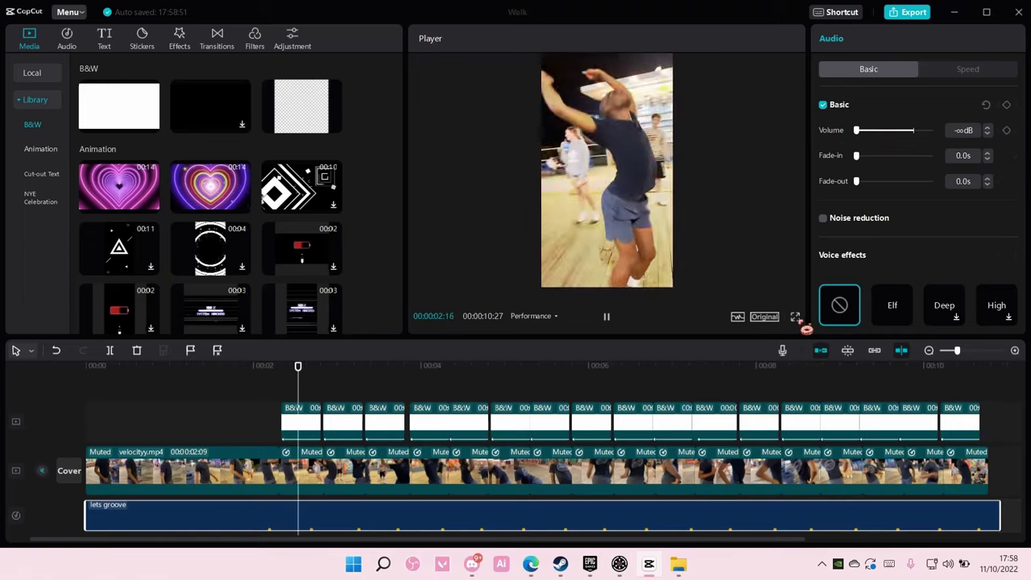